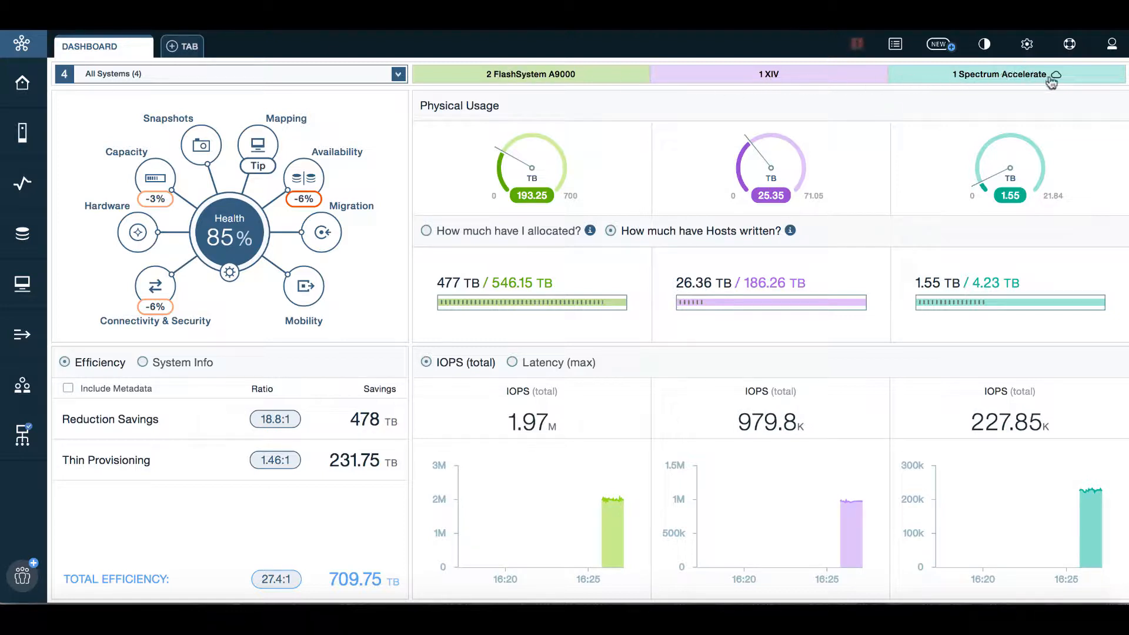
Look at the system info view on the dashboard, then return to the efficiency figures
mouse_move(1057, 80)
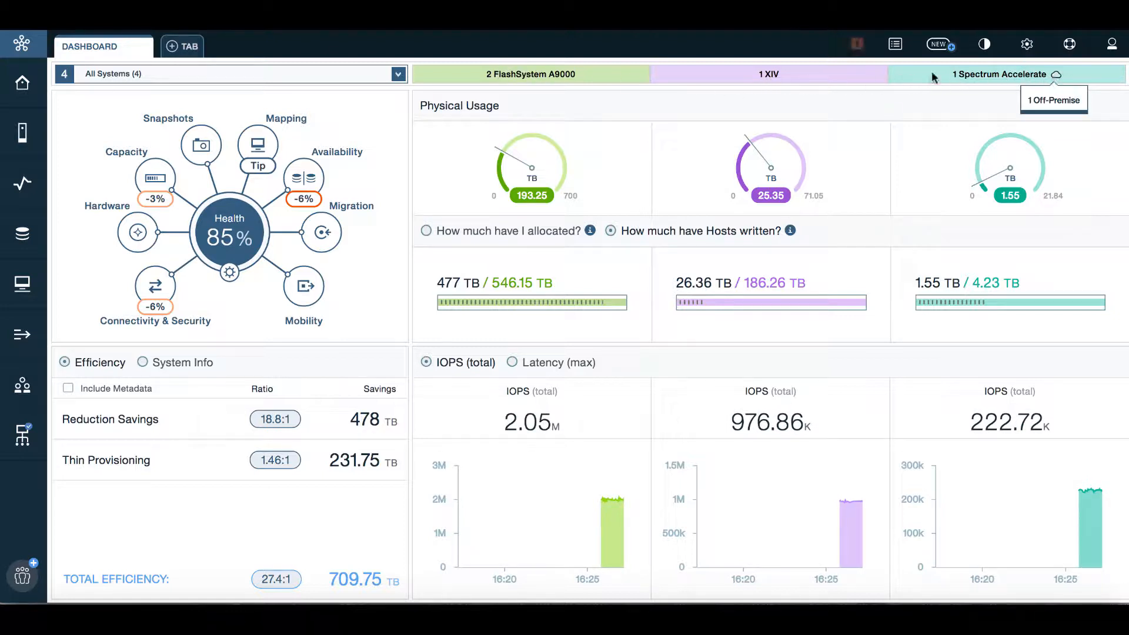
mouse_move(612, 152)
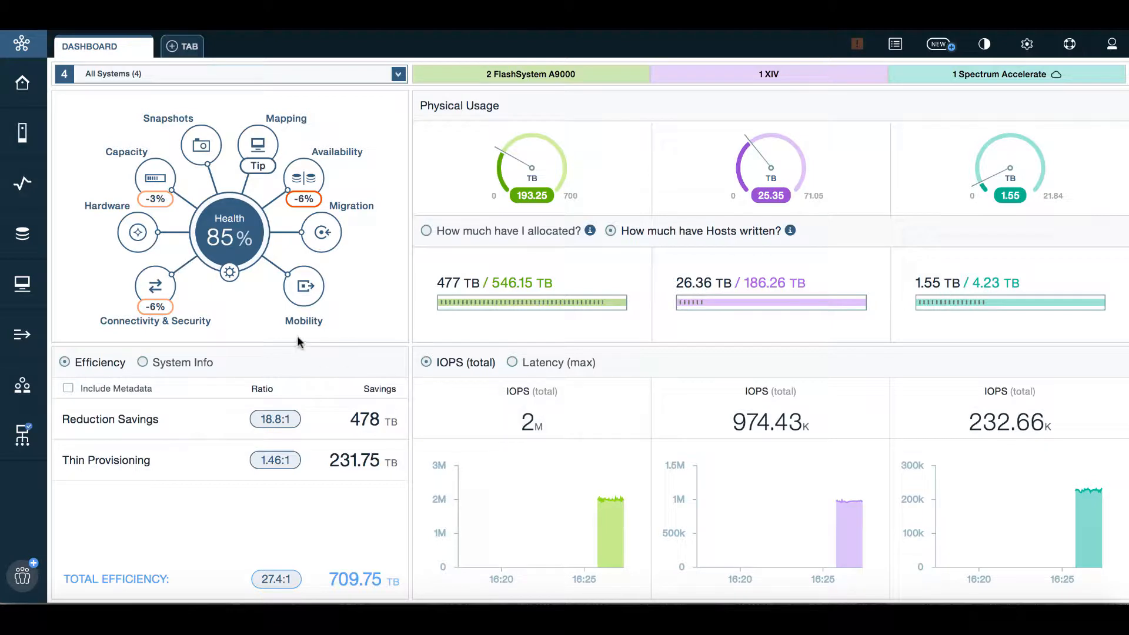
left_click(143, 363)
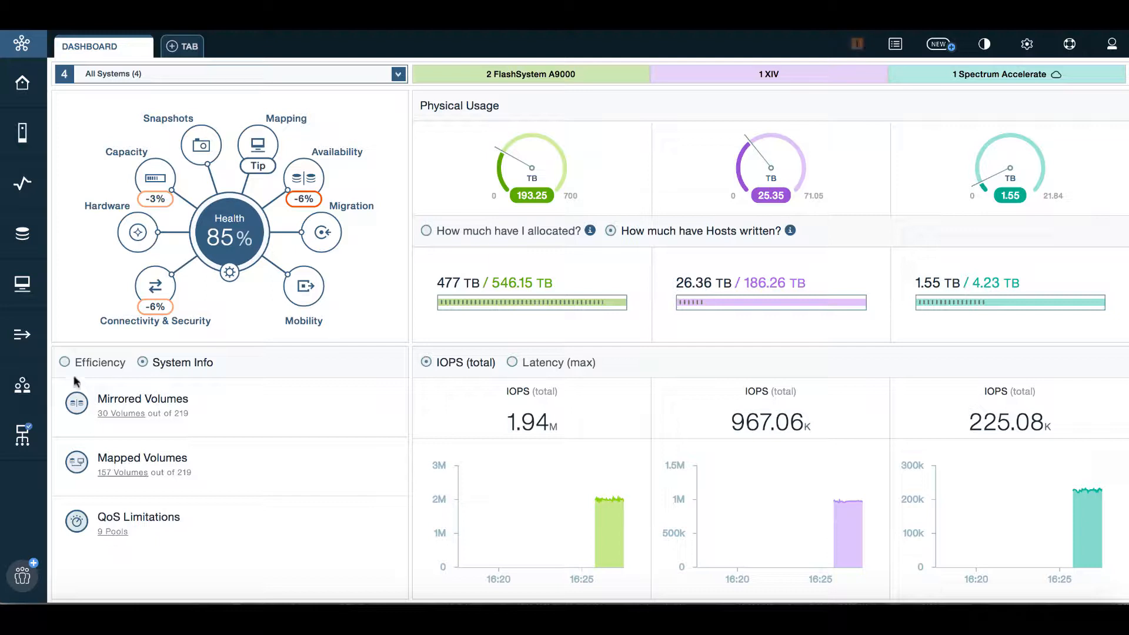
left_click(64, 362)
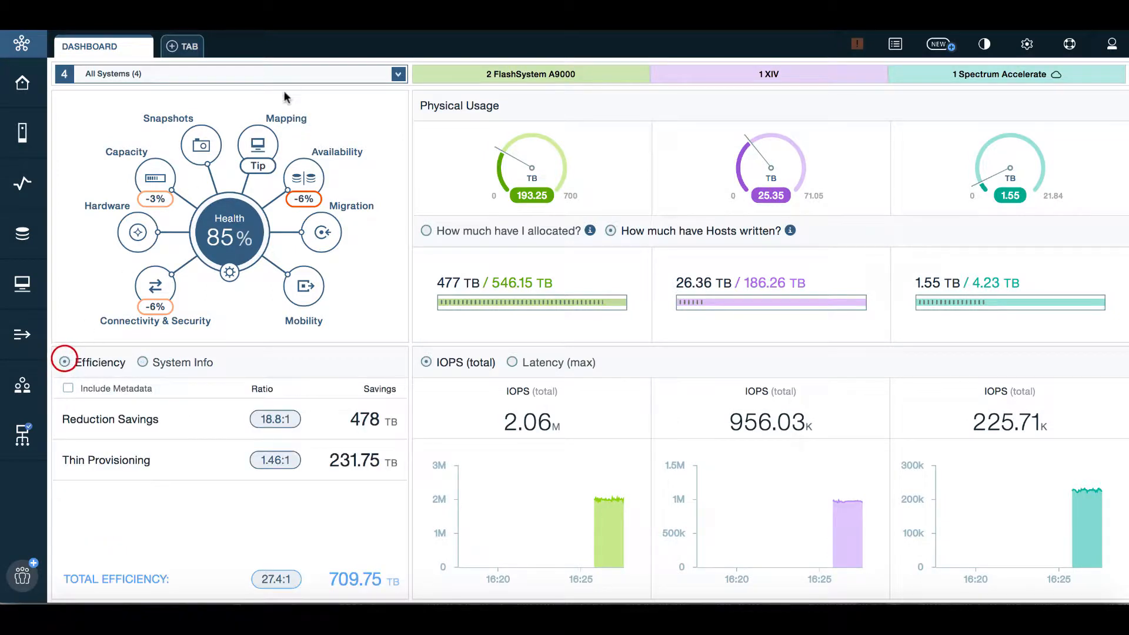
Limit the dashboard to All FlashSystems (2) and include metadata, giving 2.83:1 and 352.9 TB saved
left_click(292, 76)
scroll(260, 140, "down", 1)
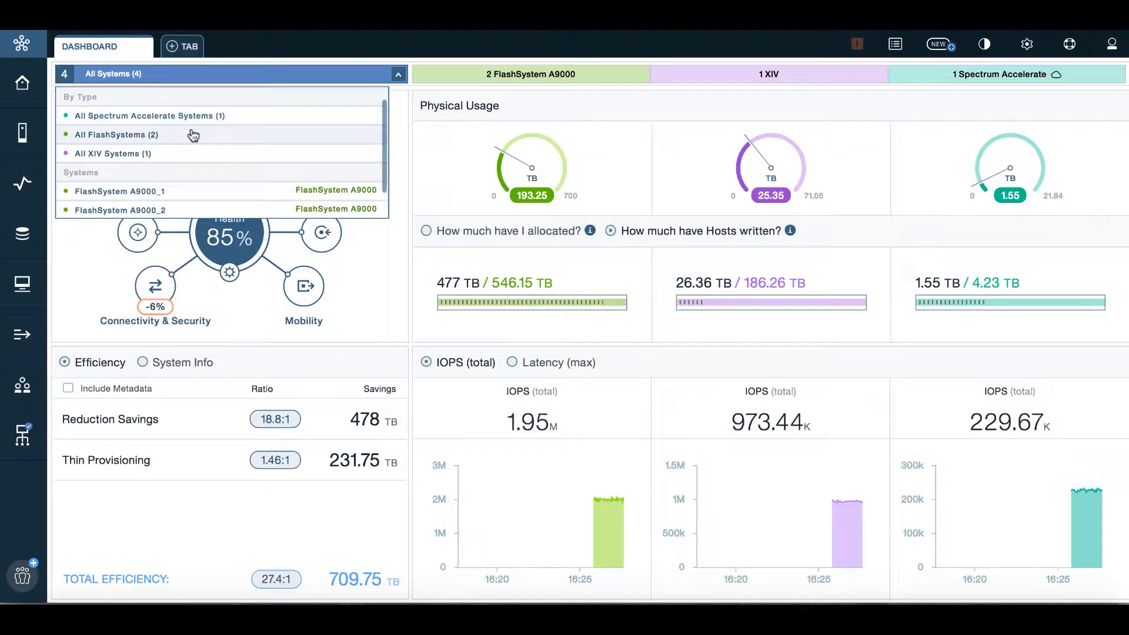
left_click(160, 136)
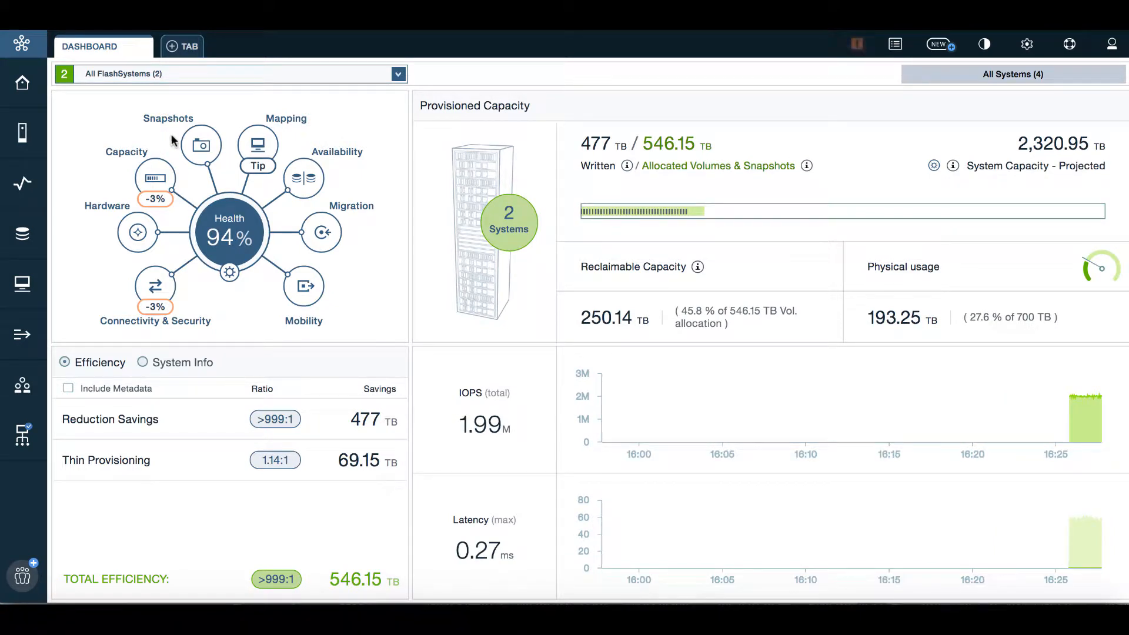
left_click(67, 389)
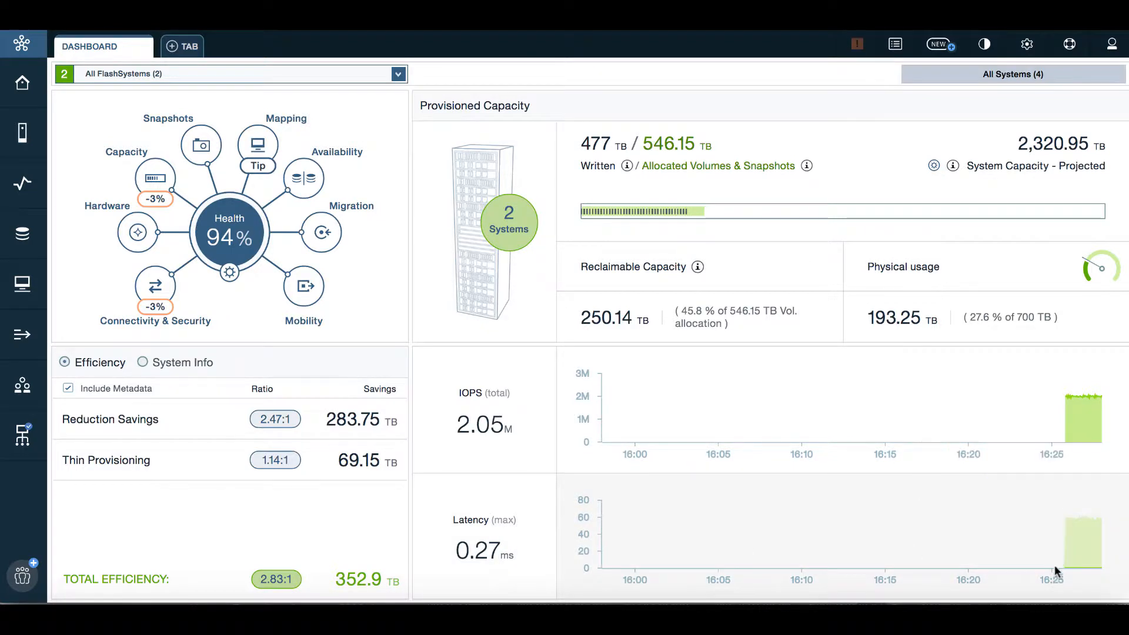
mouse_move(1079, 545)
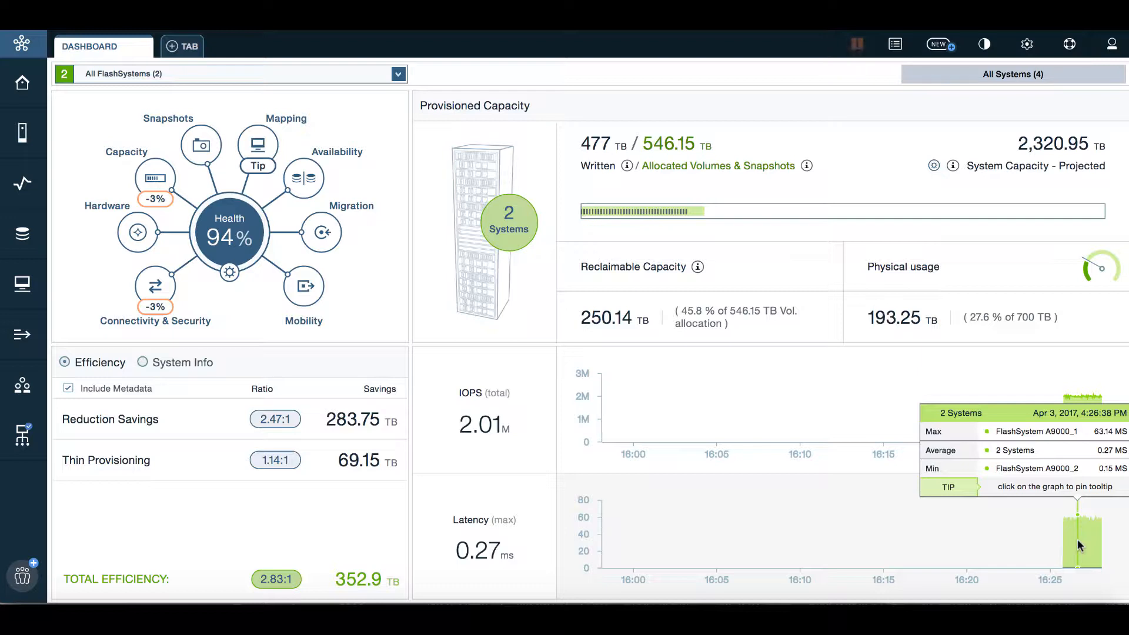
Open FlashSystem A9000_1's details, chart Current Latency, and show its 6 associated hosts
left_click(1019, 434)
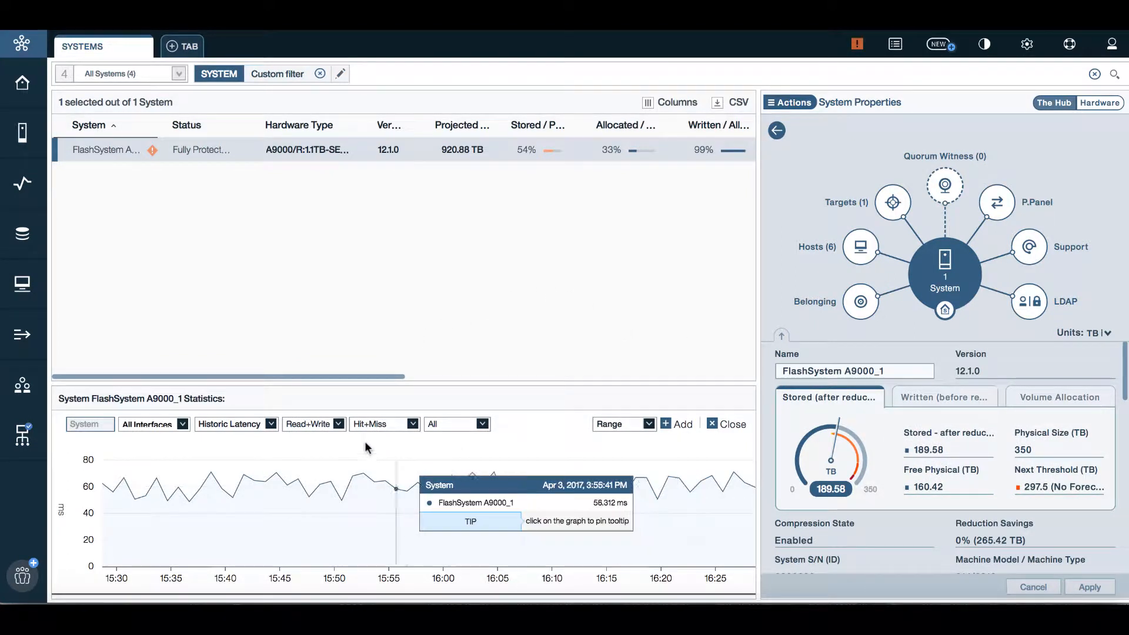
left_click(271, 424)
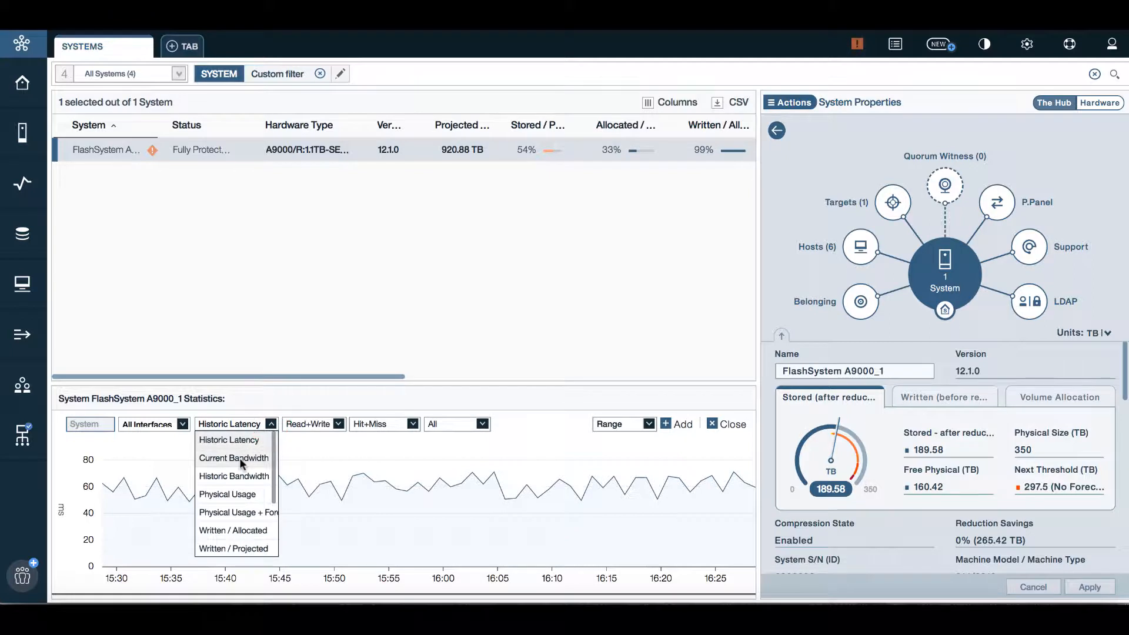
scroll(239, 458, "up", 3)
left_click(227, 478)
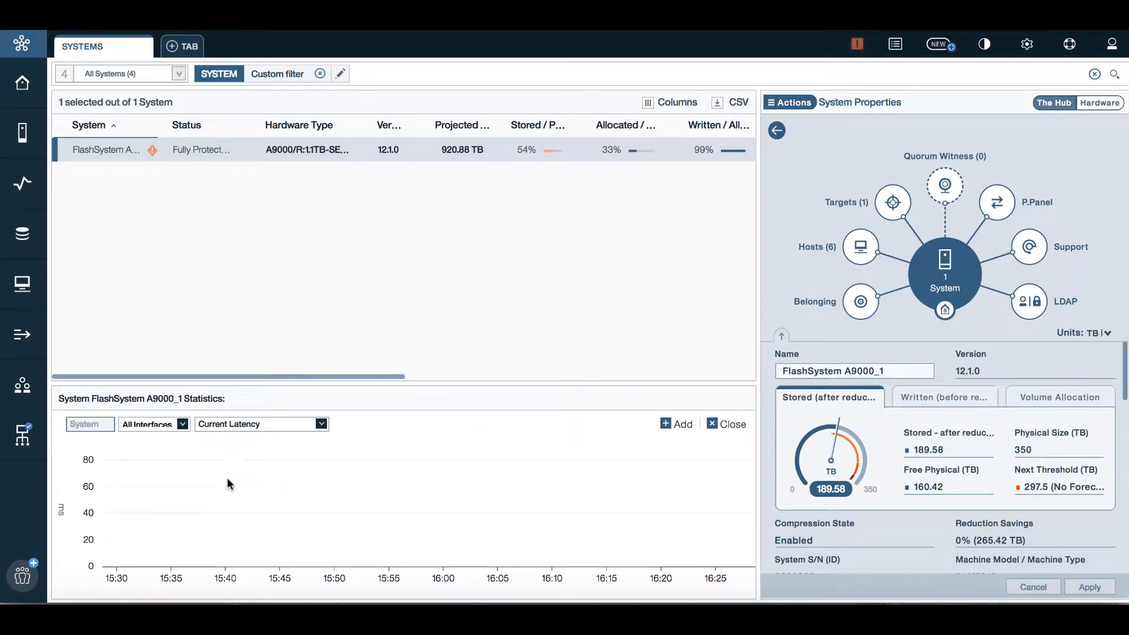
mouse_move(735, 503)
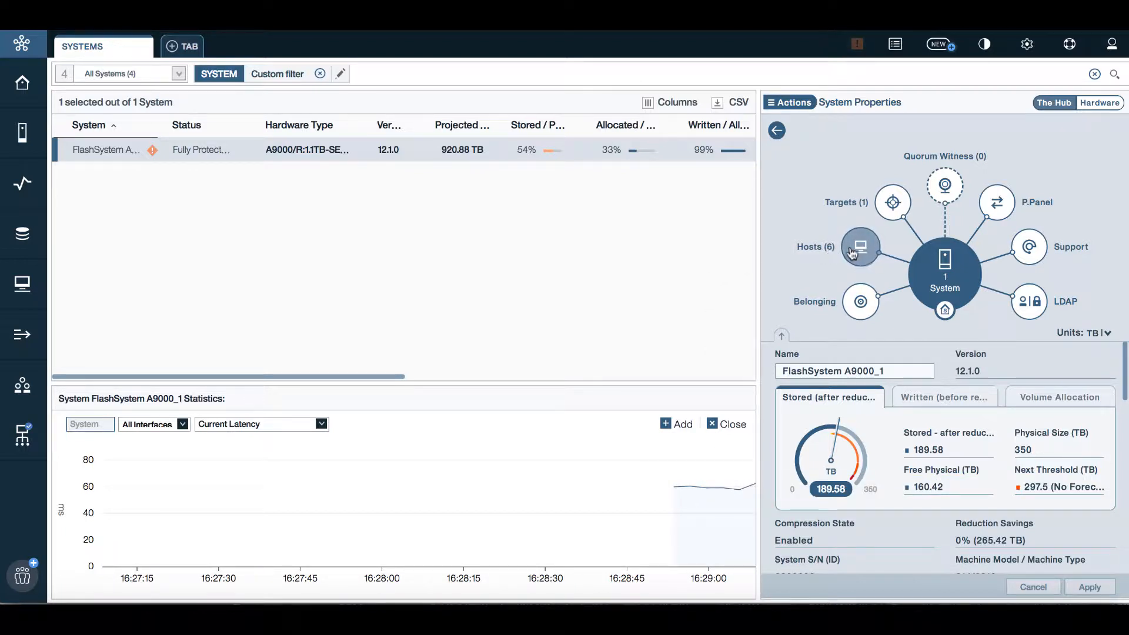
left_click(853, 250)
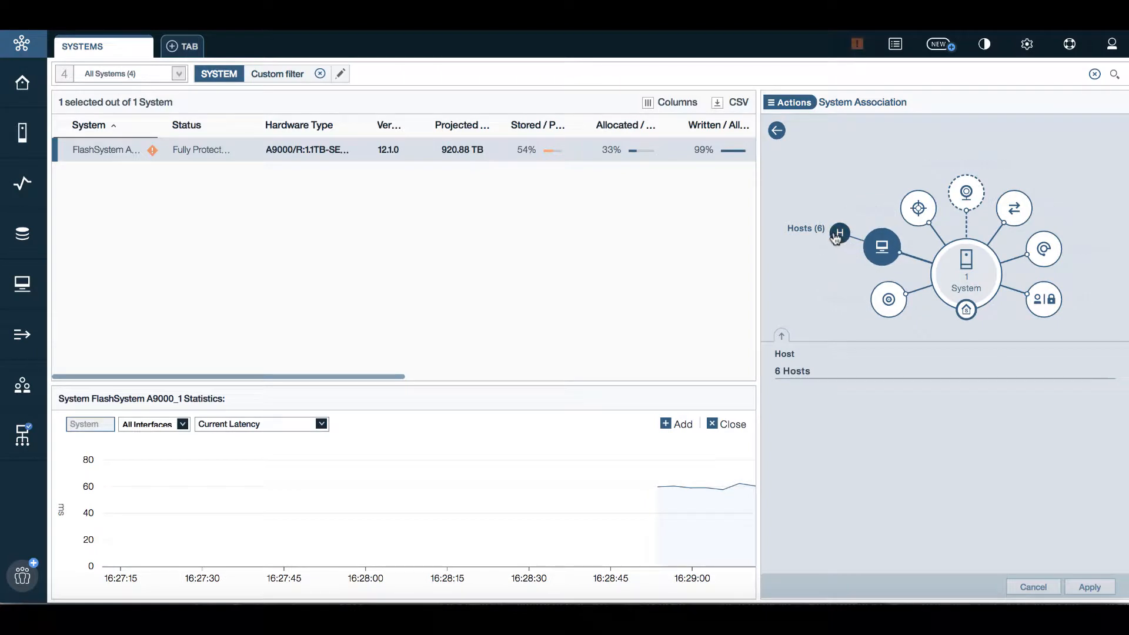
List the system's 6 hosts and open a Current Latency chart for them
left_click(838, 233)
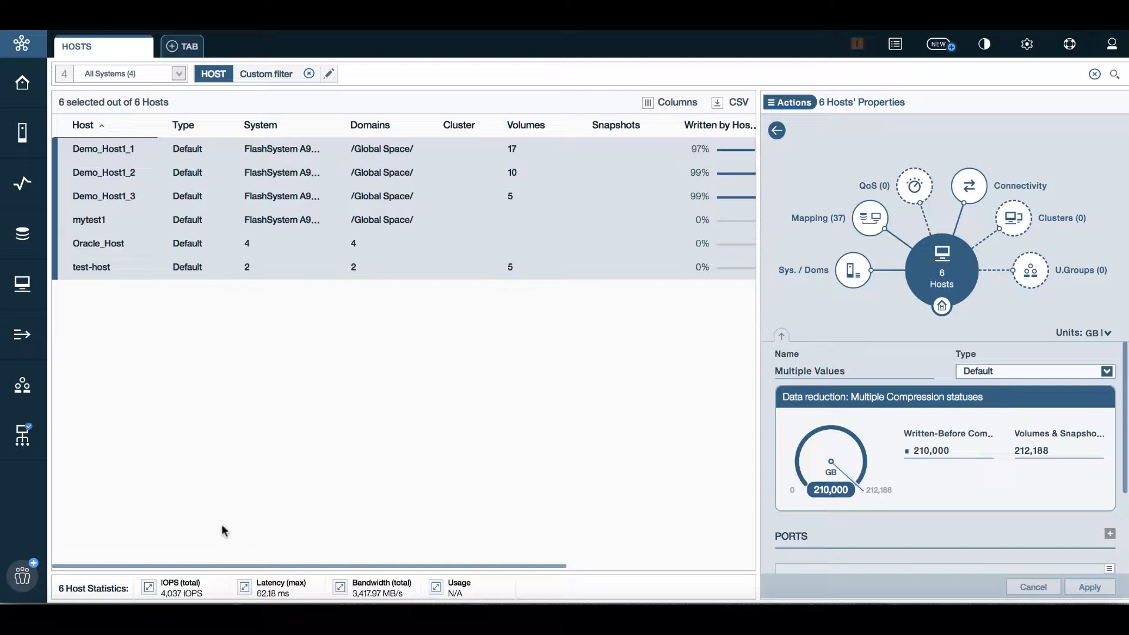
left_click(281, 590)
mouse_move(705, 515)
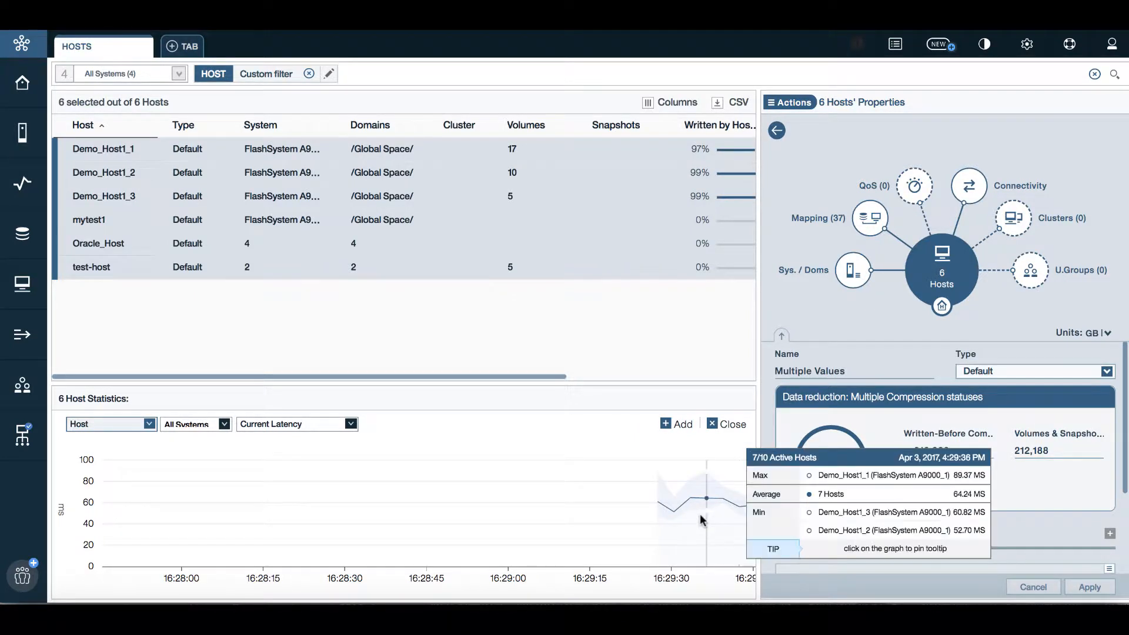
Add a second statistics chart that shows mapped volumes instead of hosts
left_click(667, 425)
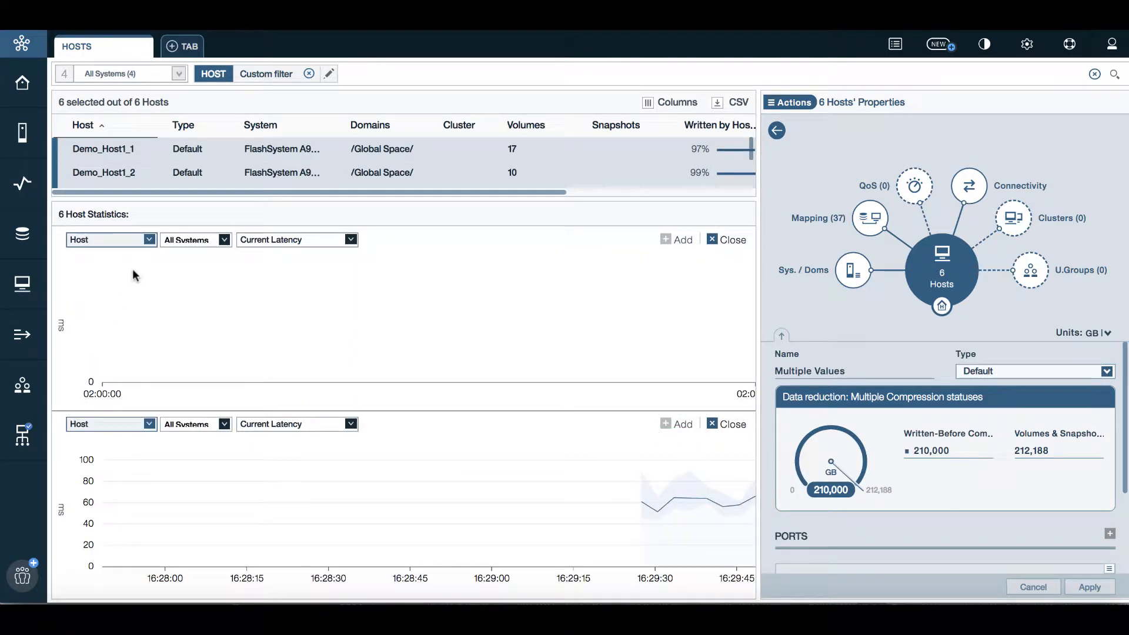
left_click(149, 239)
left_click(129, 272)
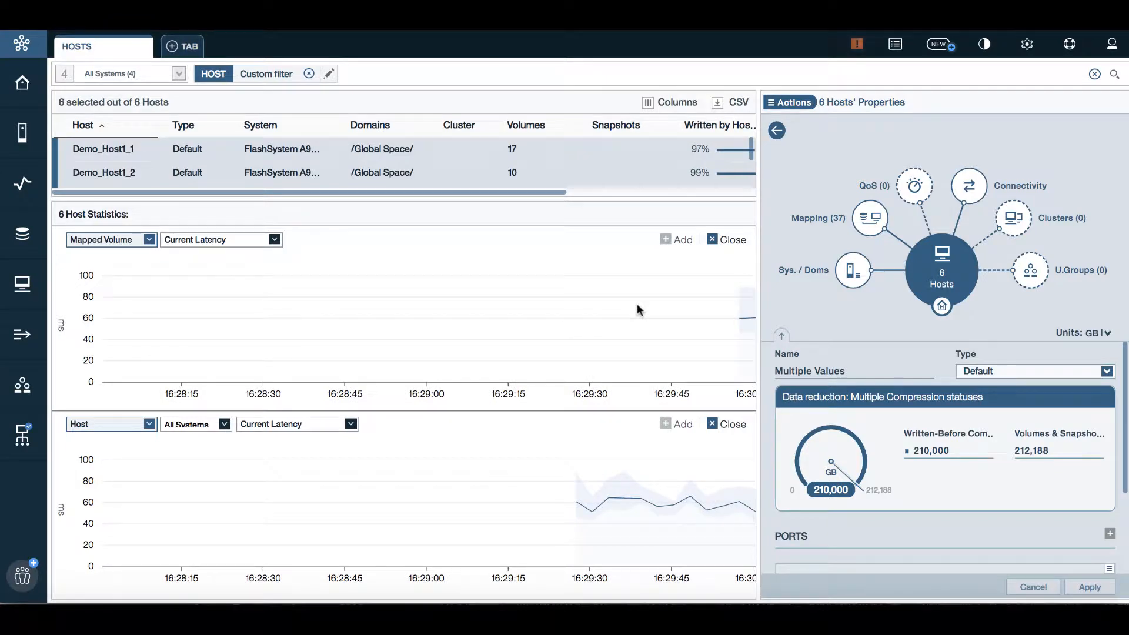
mouse_move(747, 313)
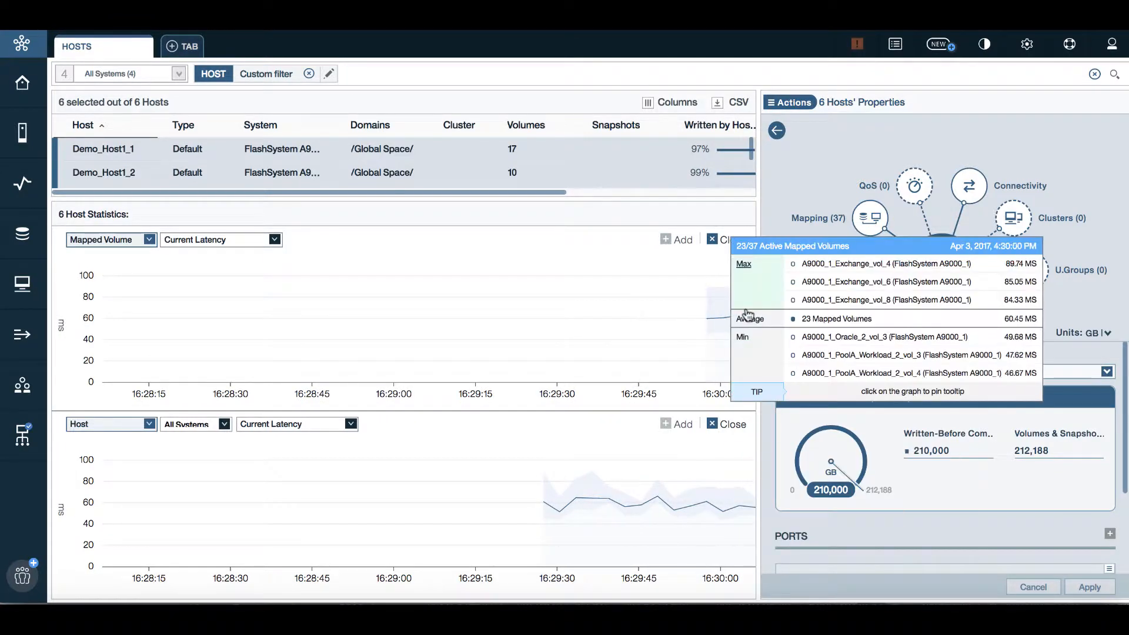
mouse_move(714, 321)
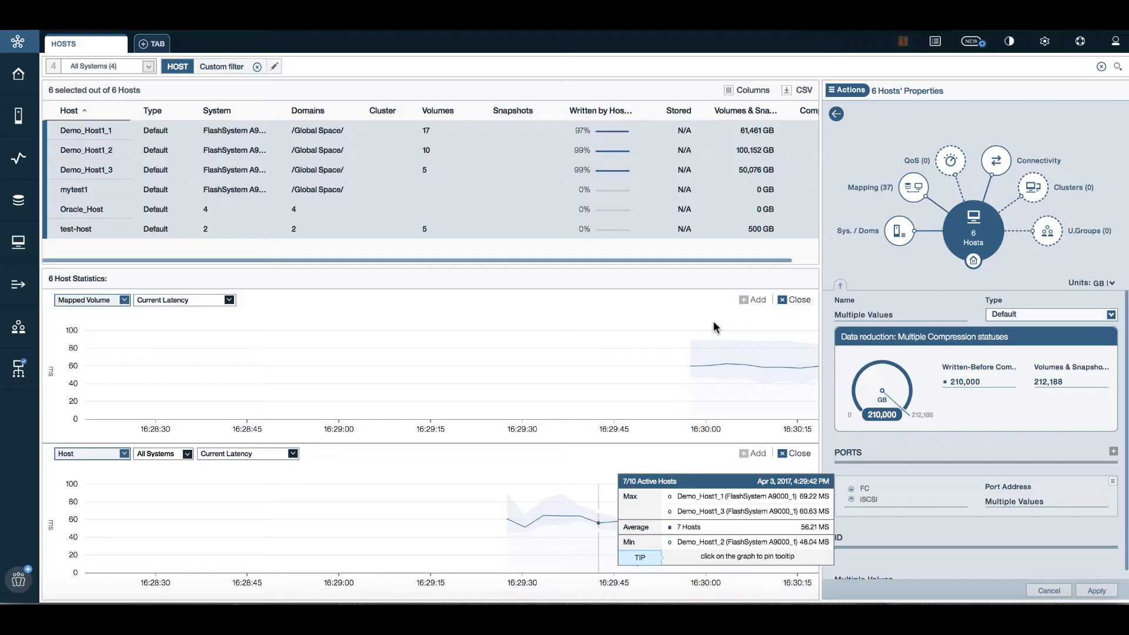
key("super+minus")
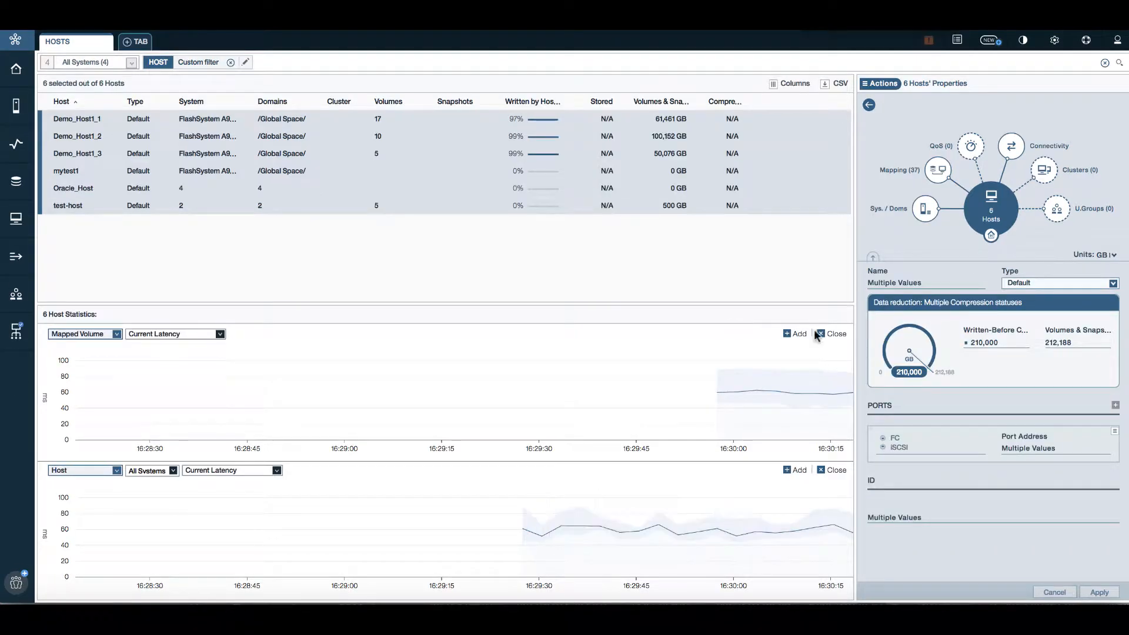
Add a third statistics chart and set the top chart to Current IOPS
left_click(786, 334)
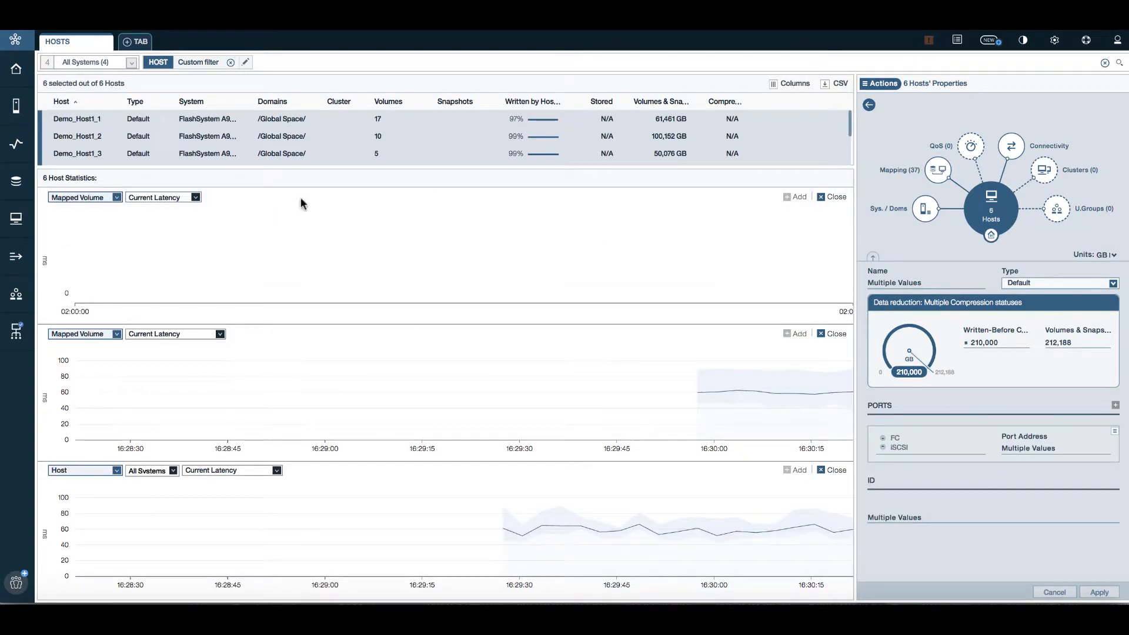
left_click(106, 198)
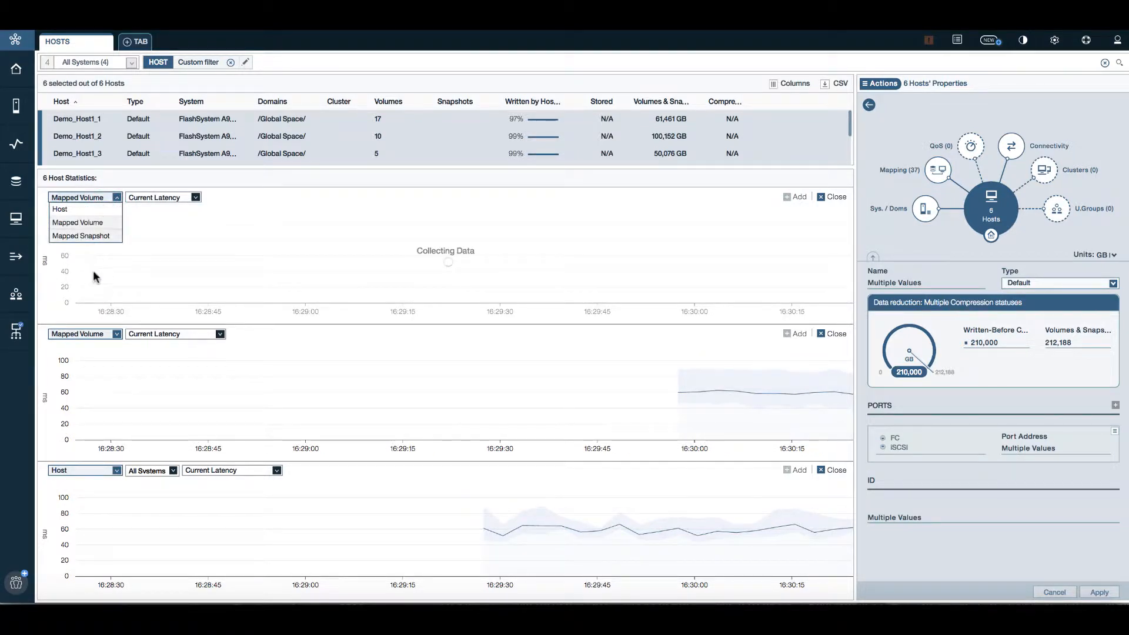
left_click(93, 470)
left_click(93, 470)
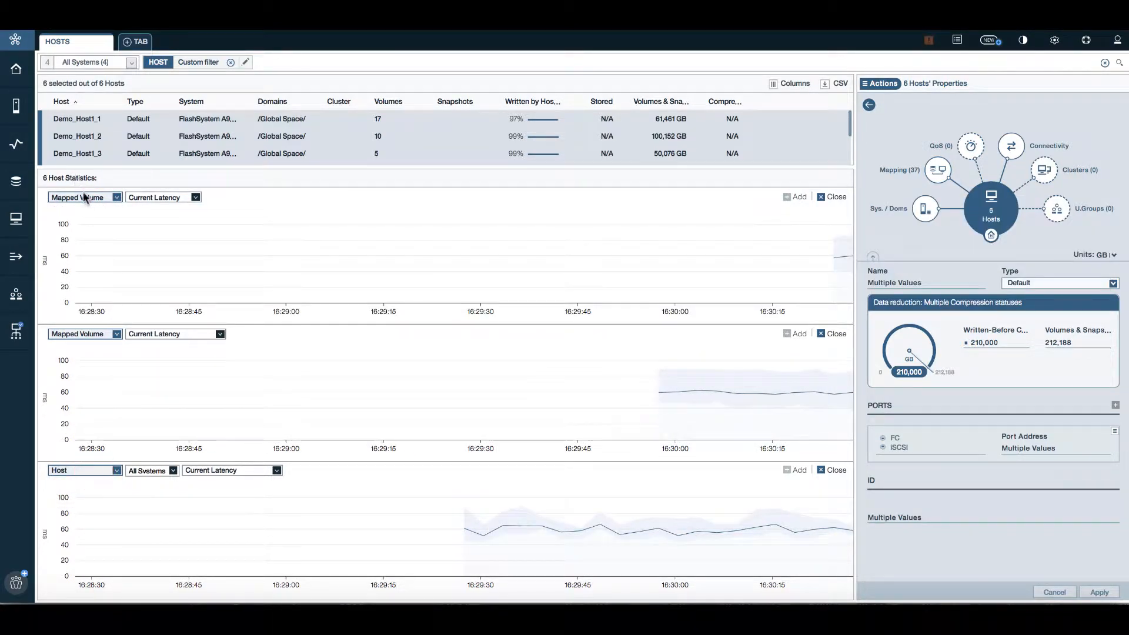
left_click(156, 197)
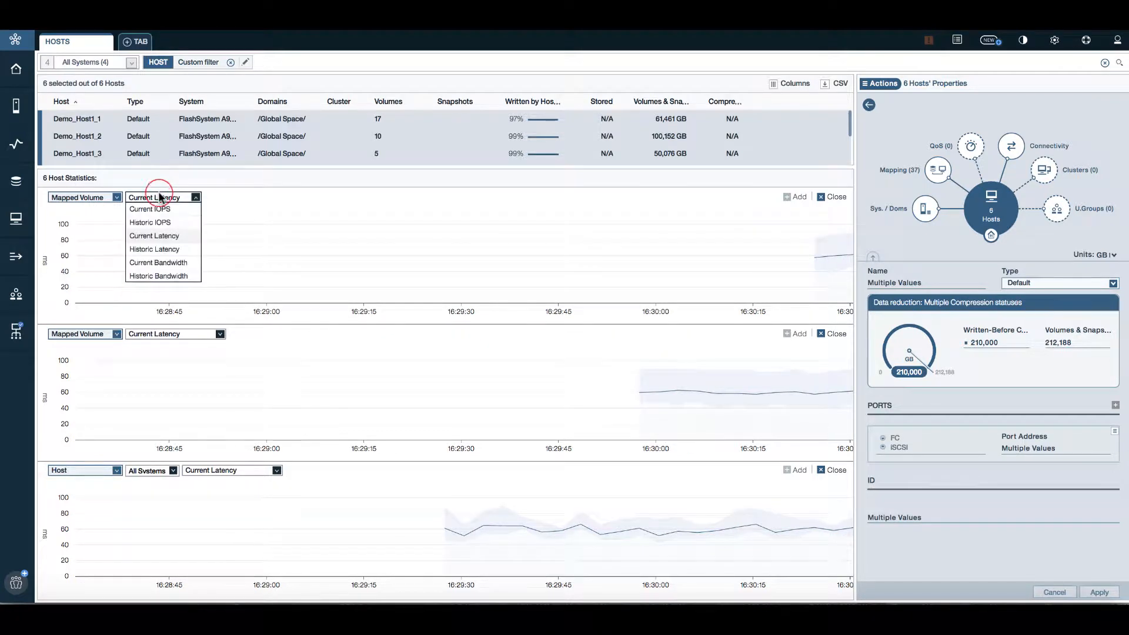
left_click(152, 208)
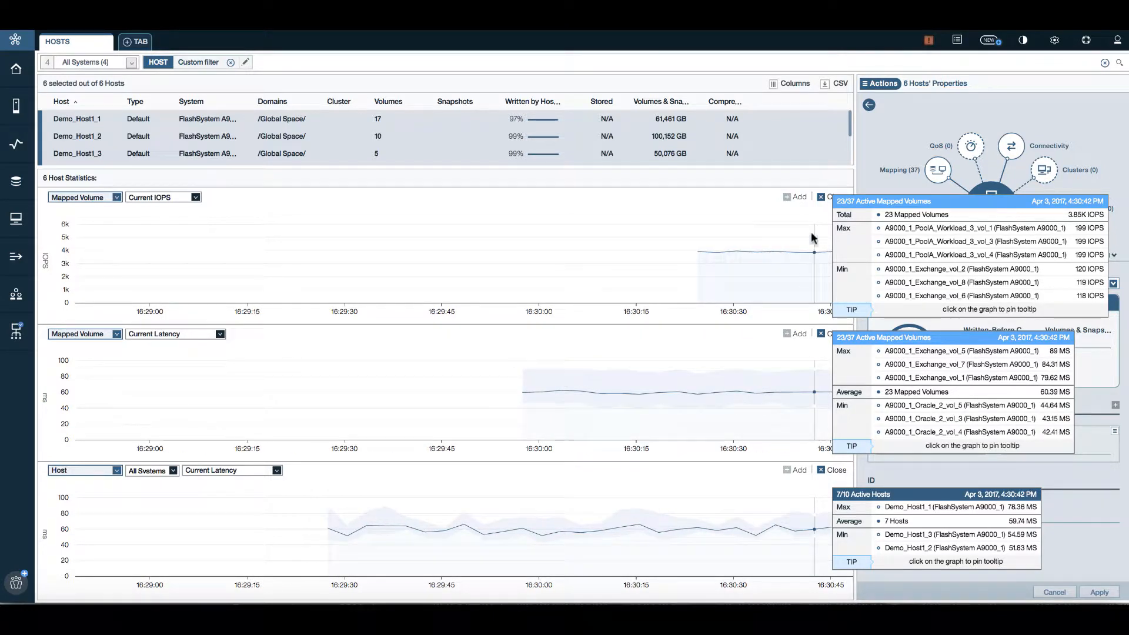
Close the Current IOPS, mapped volume and host latency charts
left_click(821, 198)
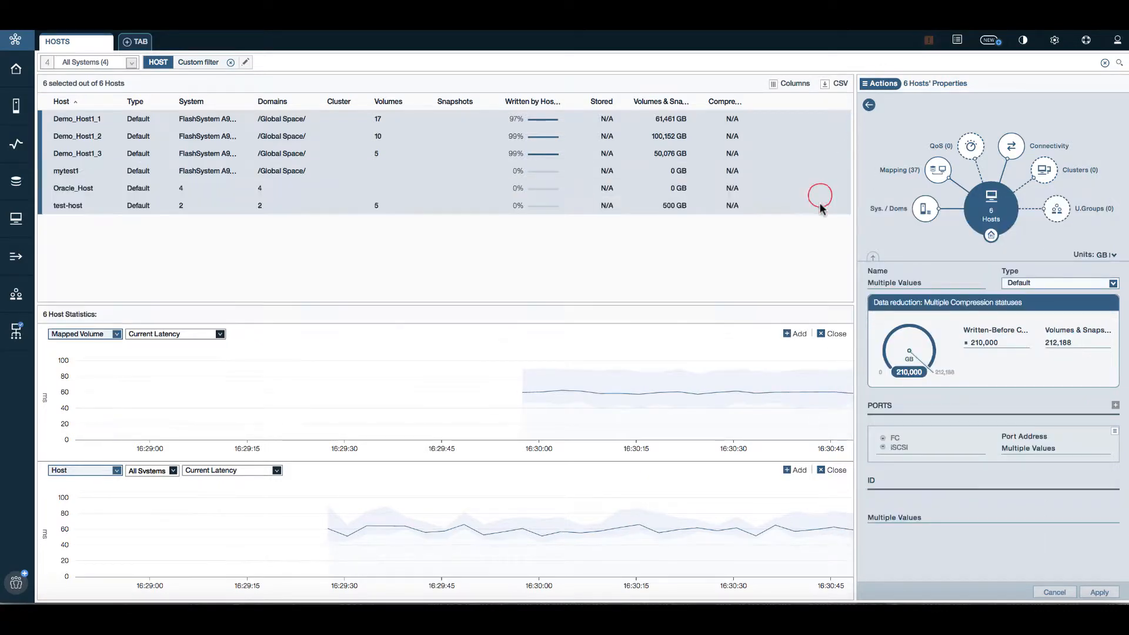
left_click(822, 334)
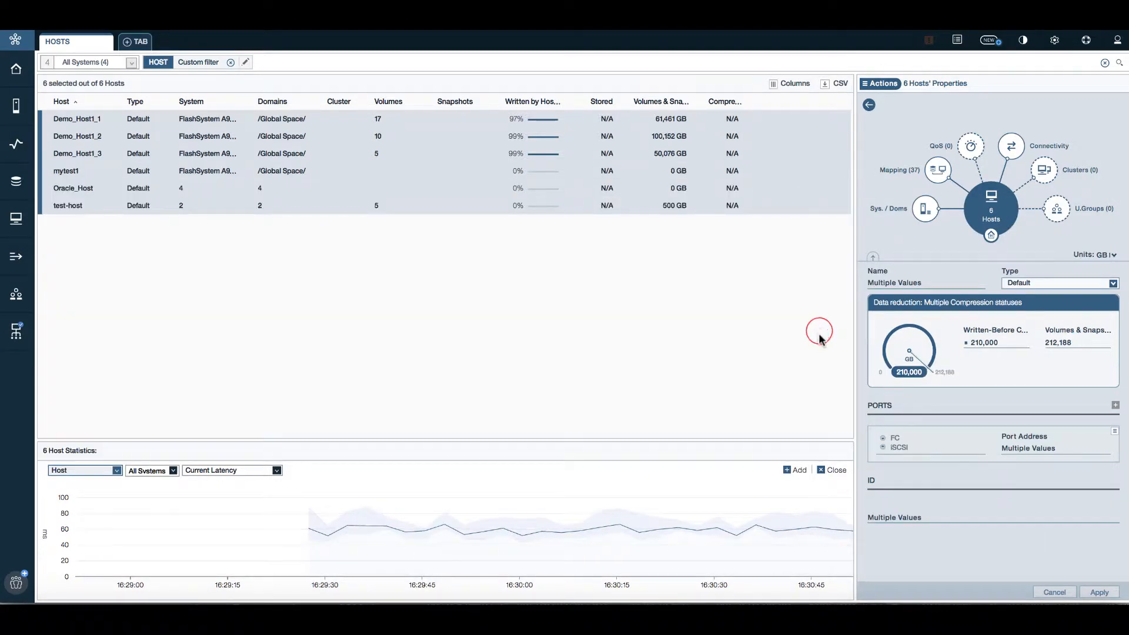
left_click(821, 470)
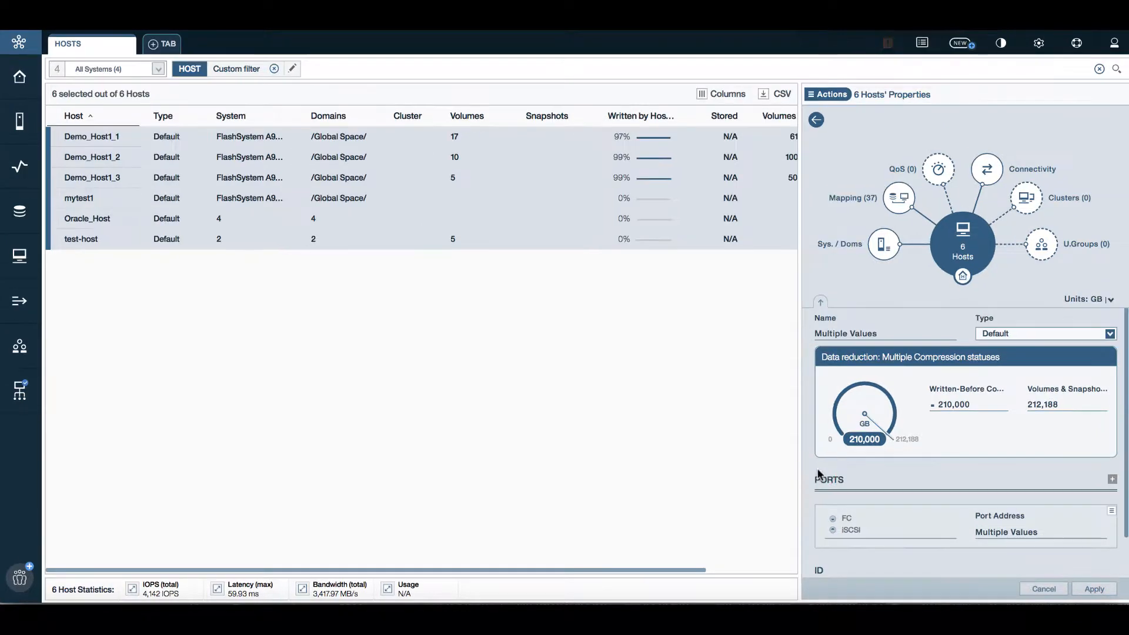
Inspect the port-to-module connectivity of Demo_Host1_1, Demo_Host1_2 and test-host
left_click(986, 171)
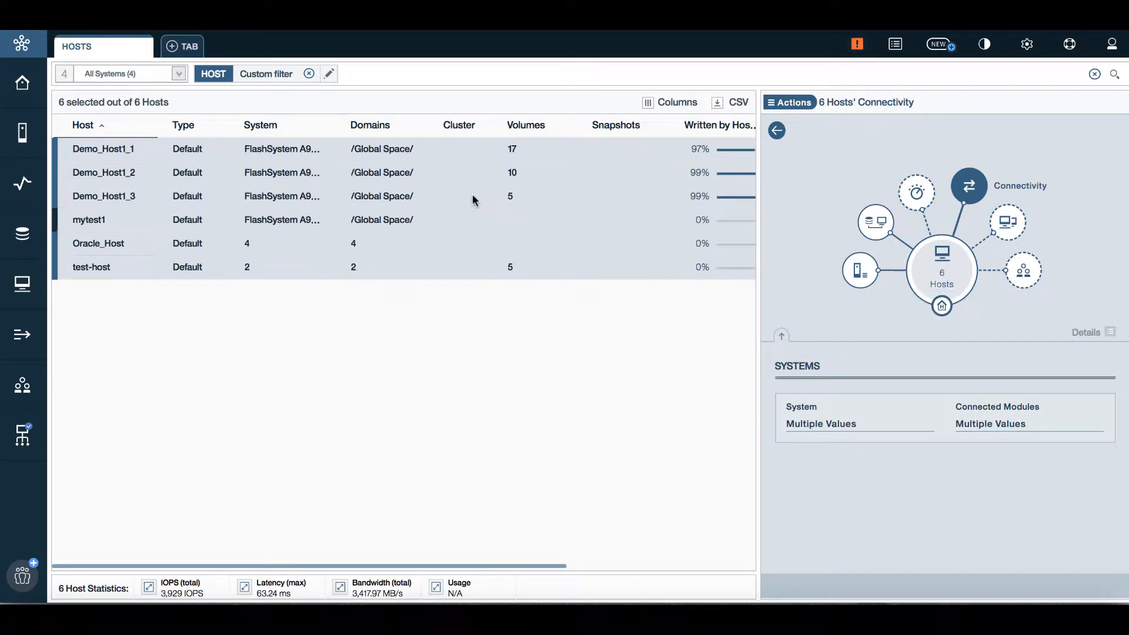
left_click(448, 153)
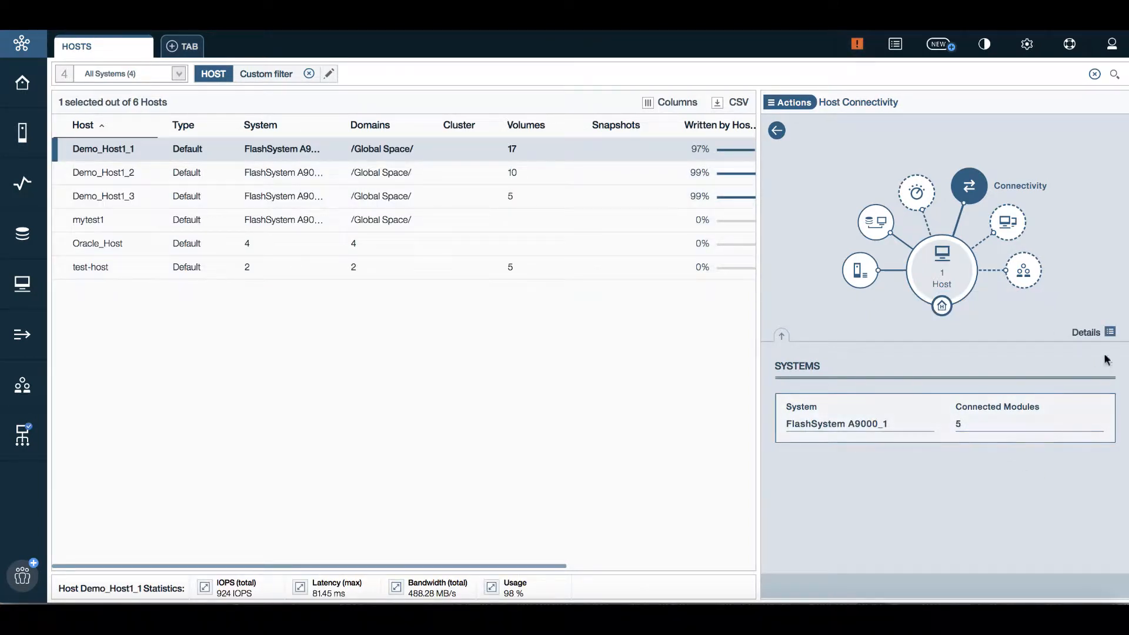
left_click(1110, 331)
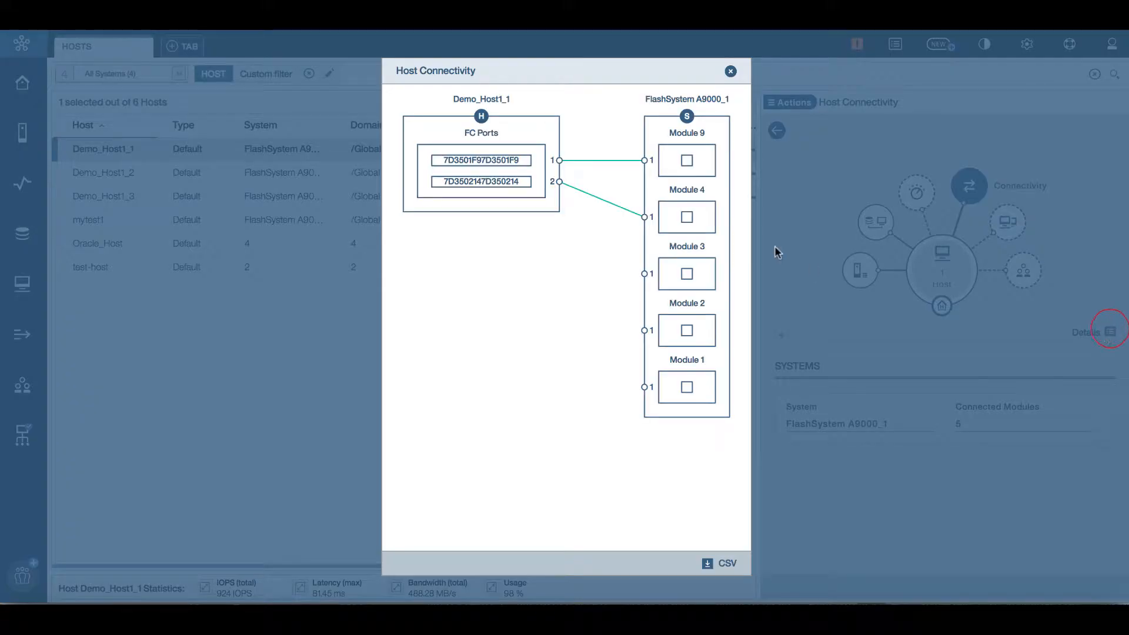
left_click(731, 71)
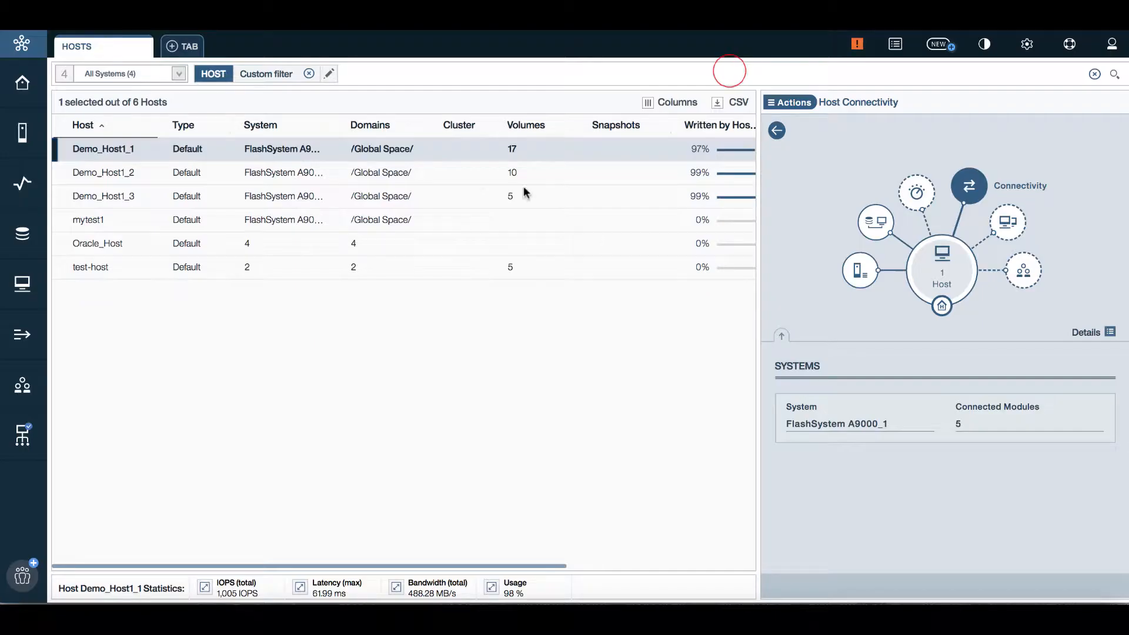
left_click(471, 172)
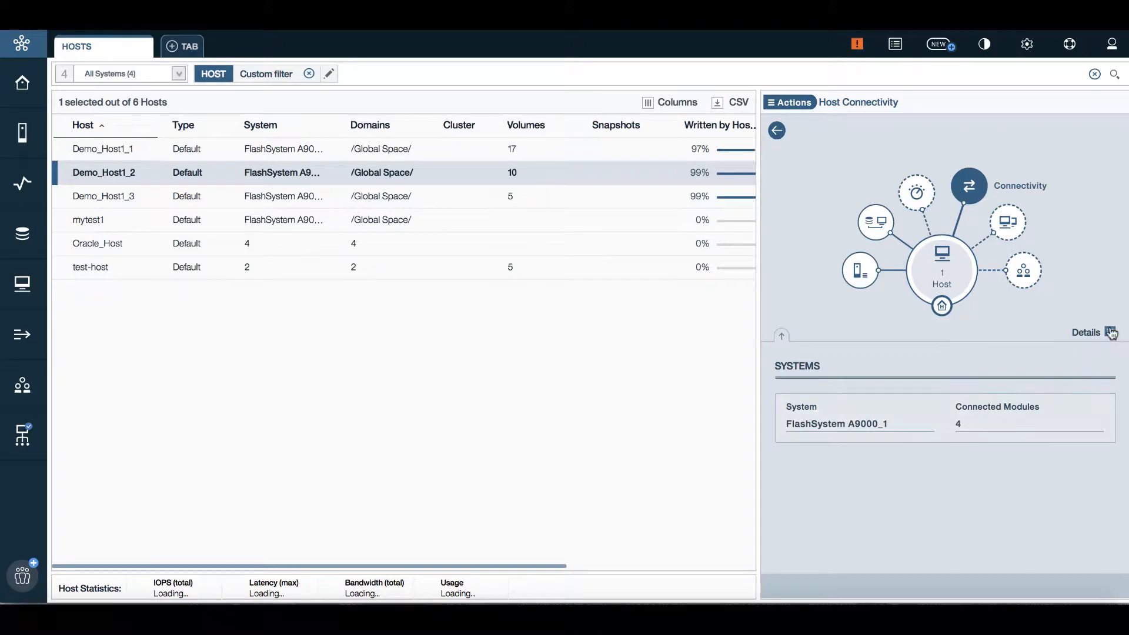
left_click(1111, 334)
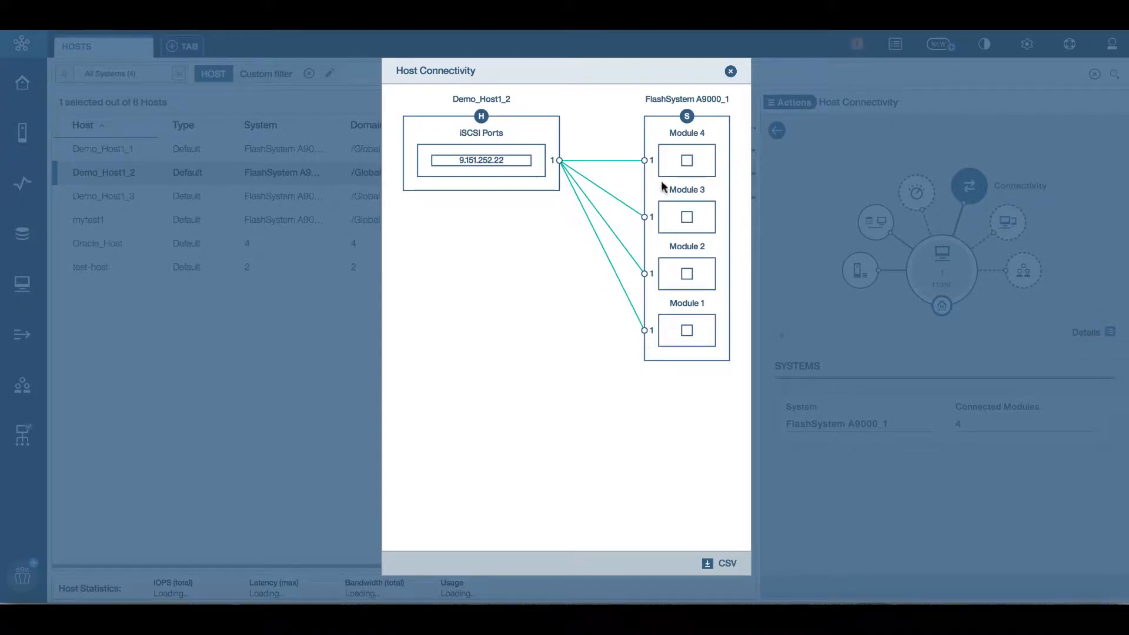
left_click(730, 71)
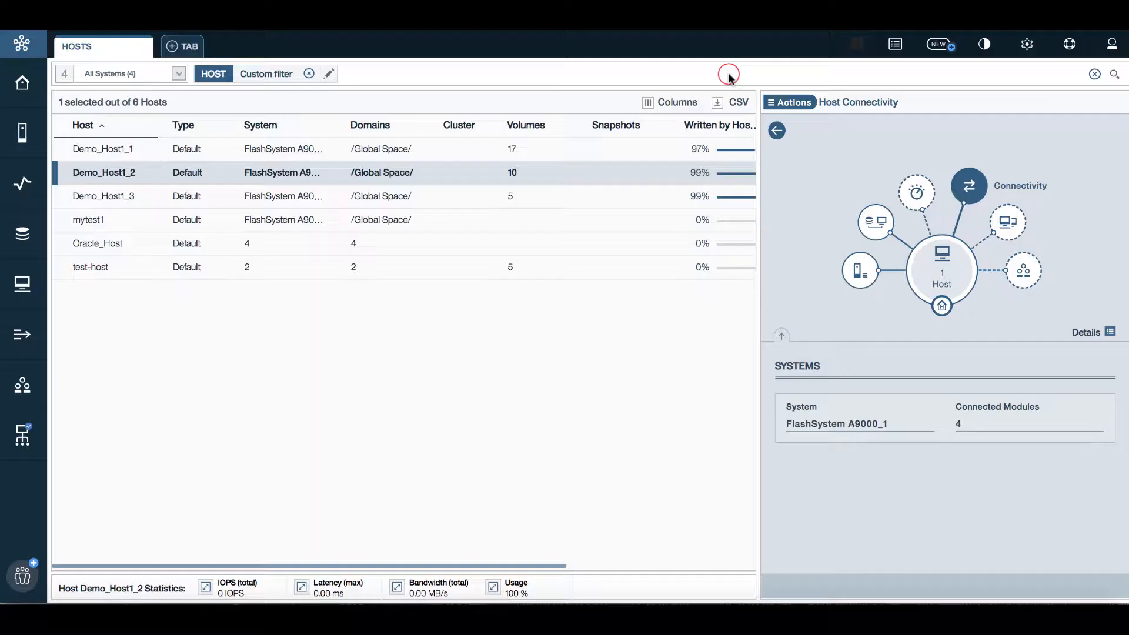
left_click(456, 265)
left_click(1110, 332)
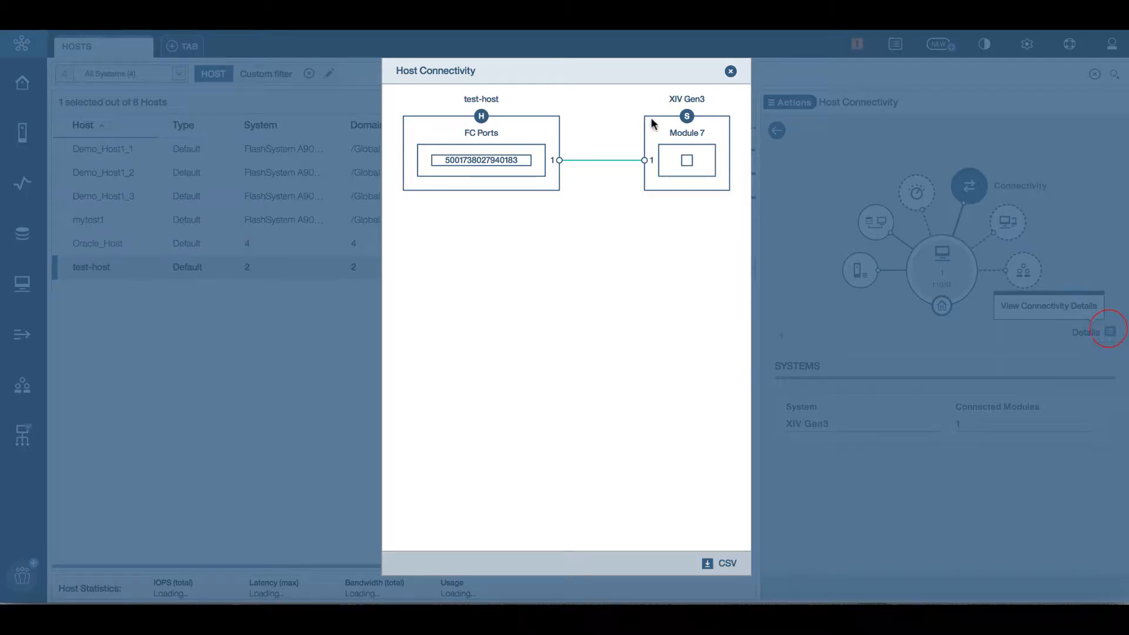
left_click(730, 72)
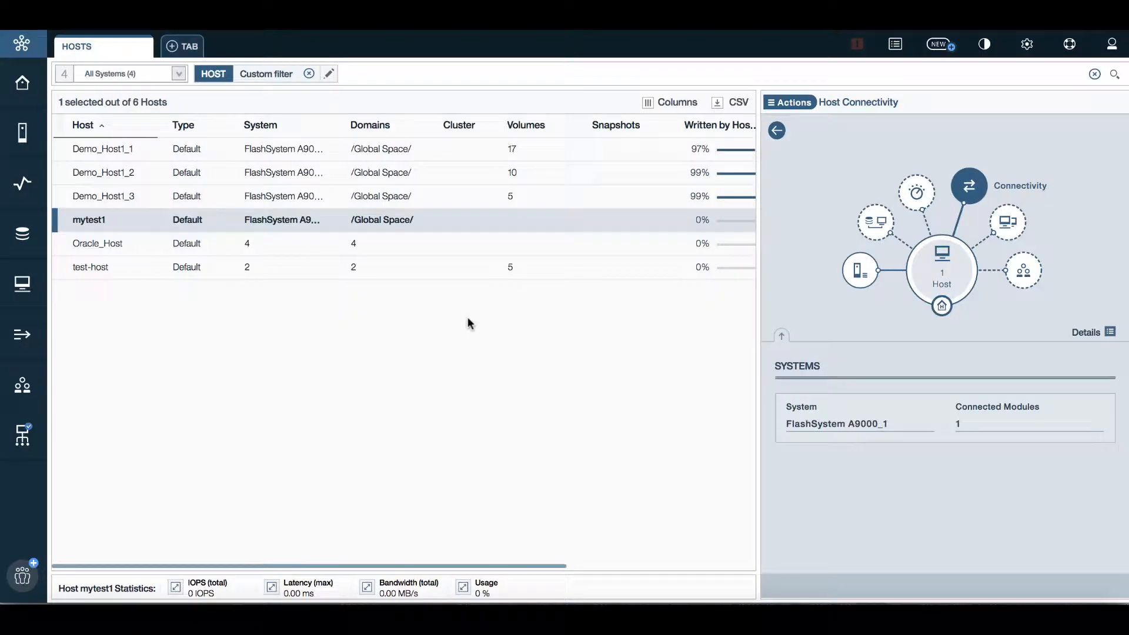
Select all six hosts and show their volume mapping: 37 volumes in 7 pools
left_click(462, 150)
left_click(467, 268, "shift")
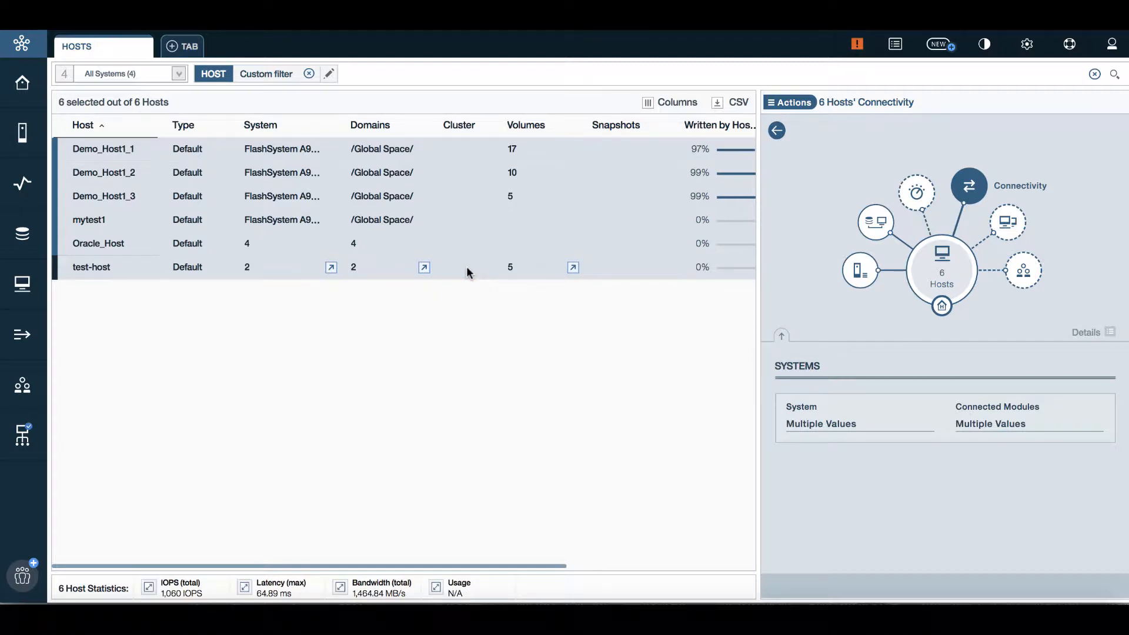
left_click(875, 222)
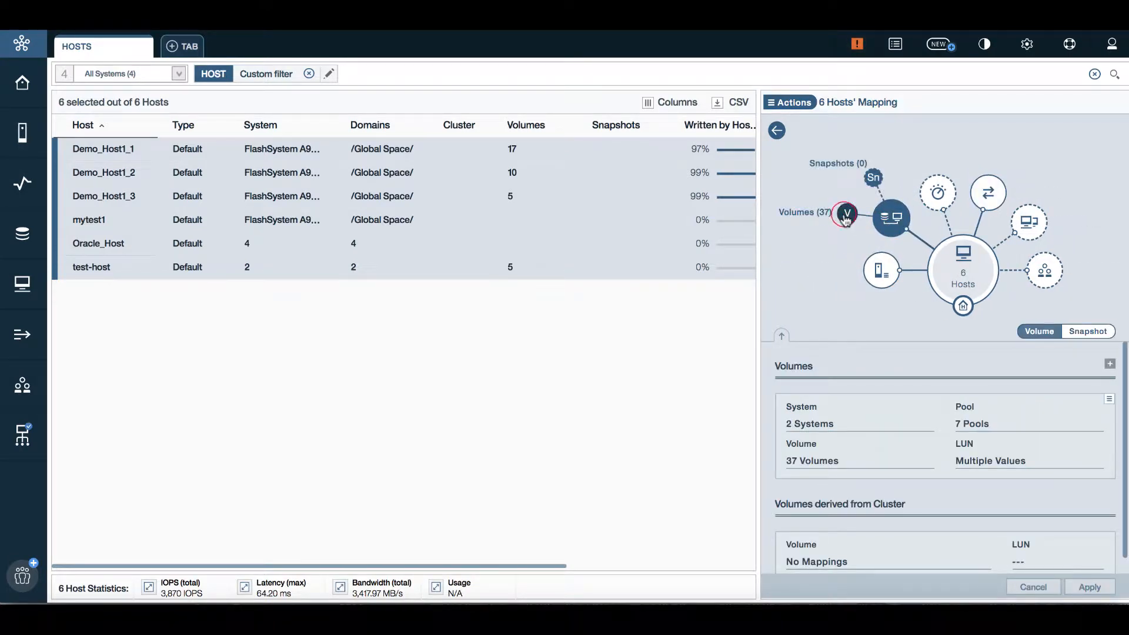
Drill from the 37 mapped volumes to their 7 pools and the Bronze QoS class
left_click(846, 214)
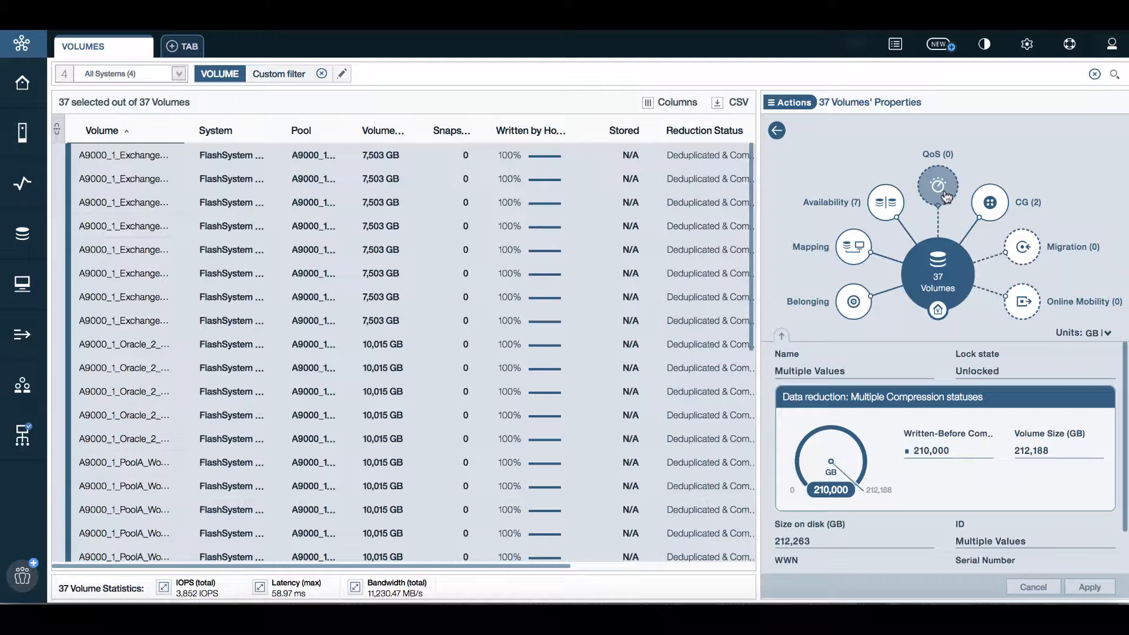
left_click(854, 311)
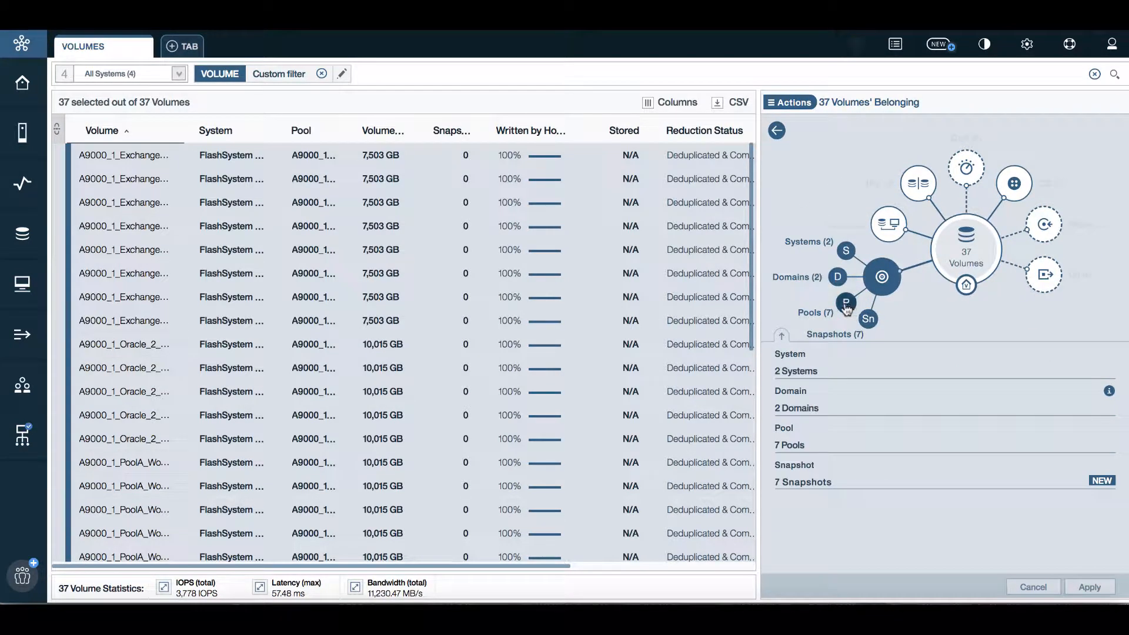
left_click(845, 303)
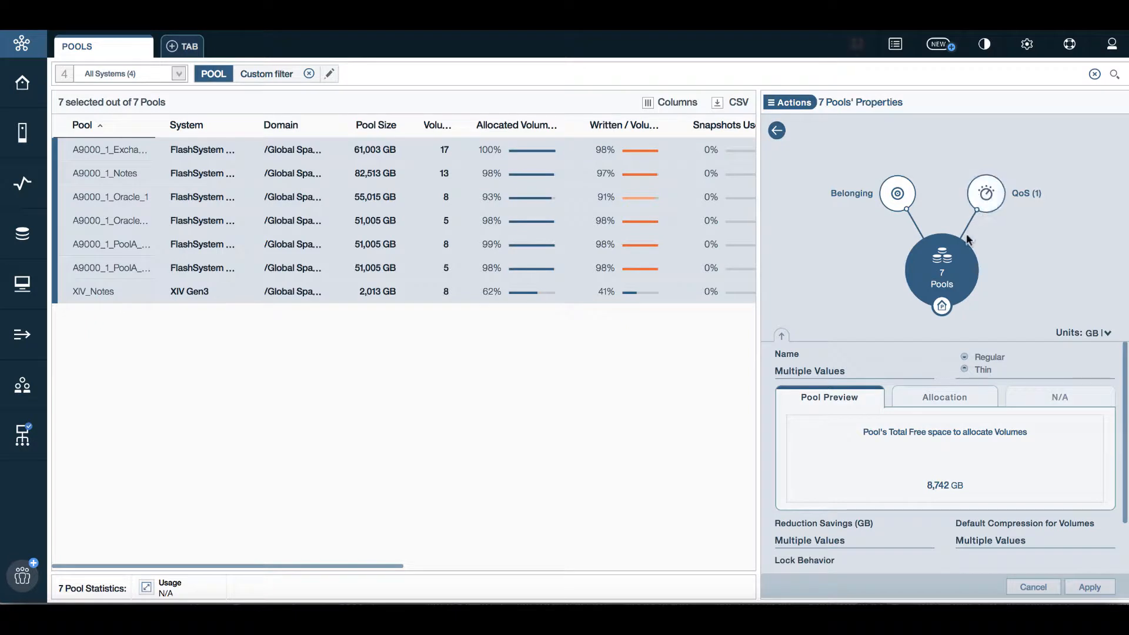
left_click(991, 204)
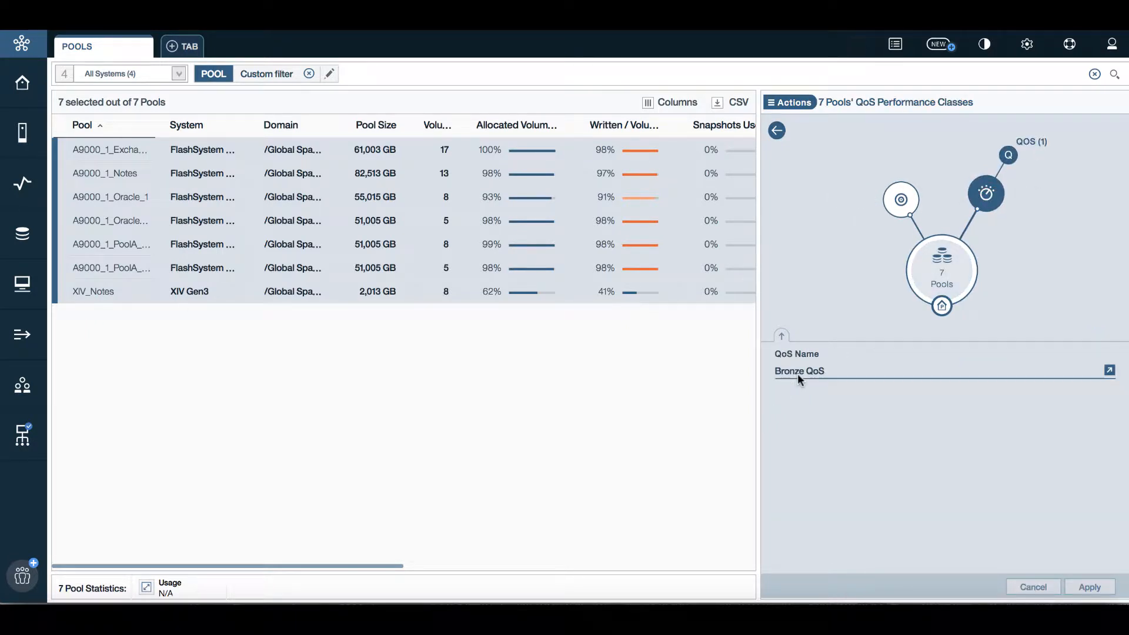
Raise the Bronze QoS IOPS limit from 1,000 to 100,000 and return to the pools
left_click(1007, 157)
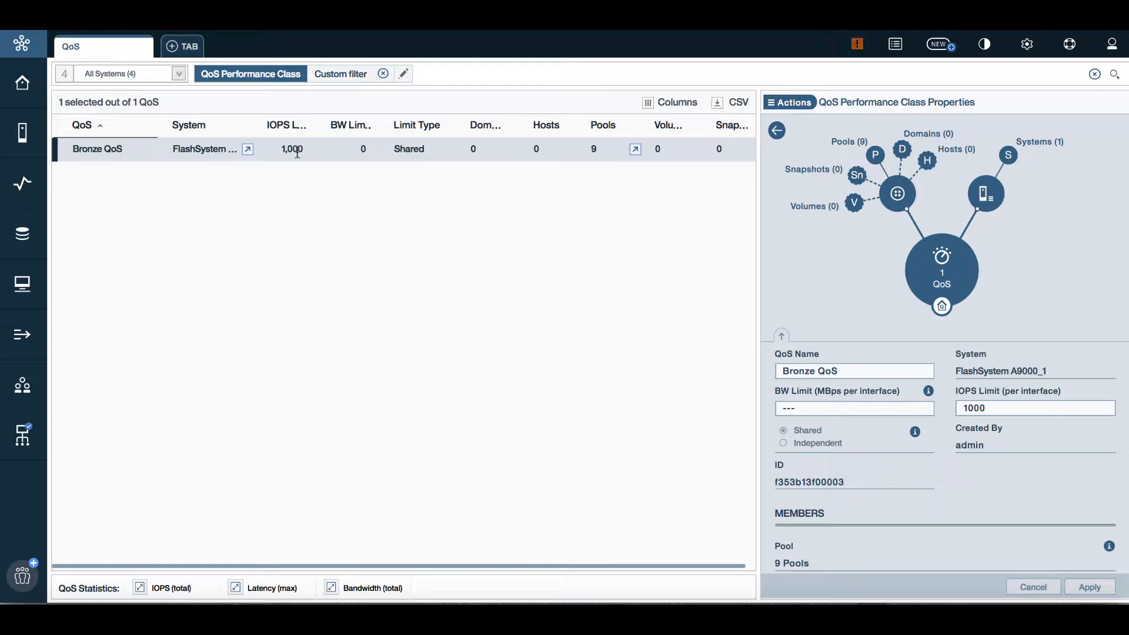
double_click(1000, 405)
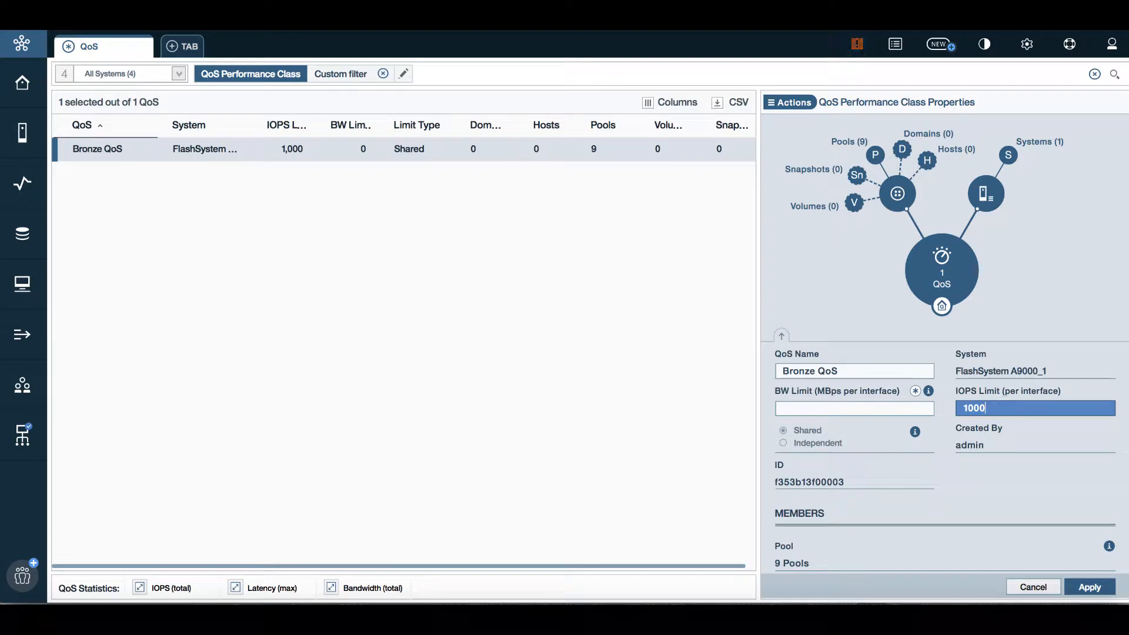
type("00")
left_click(1083, 587)
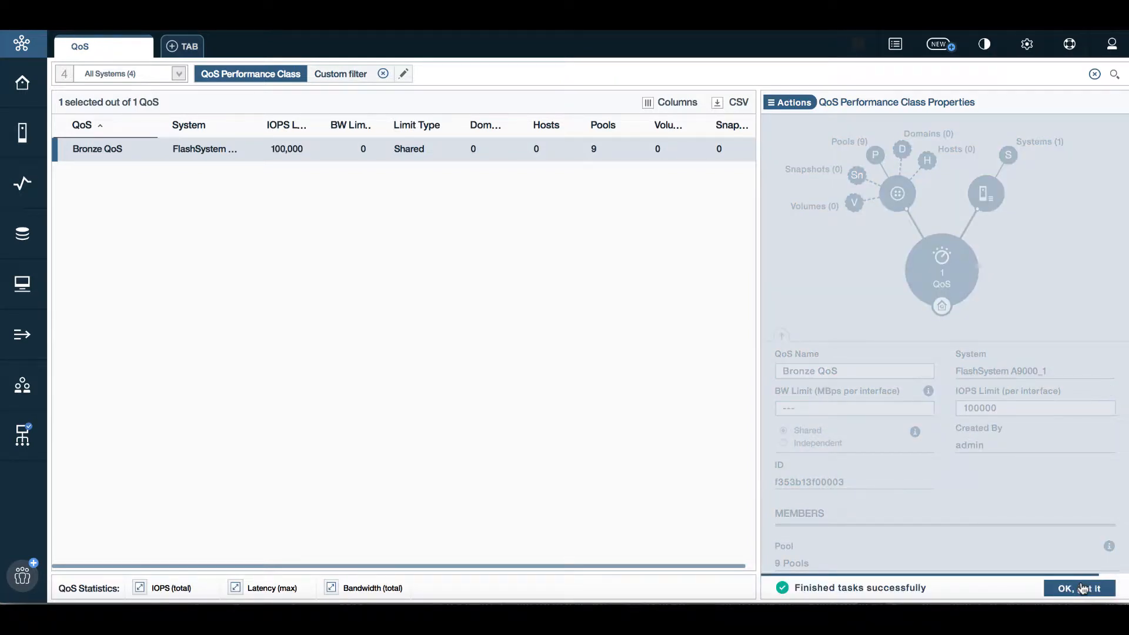
left_click(1083, 586)
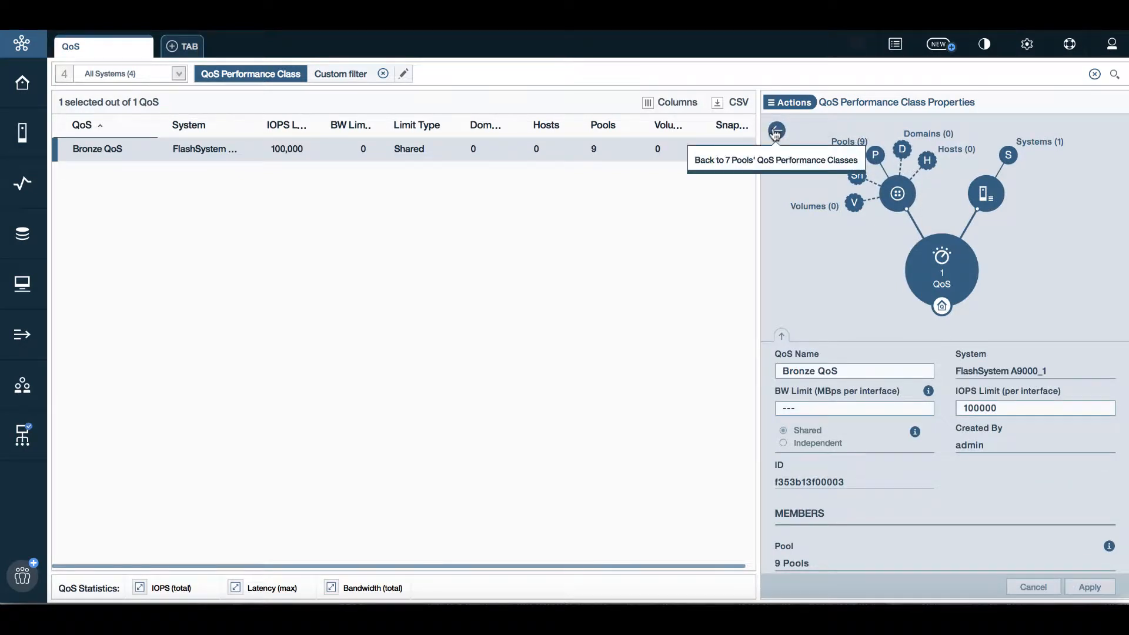
left_click(776, 132)
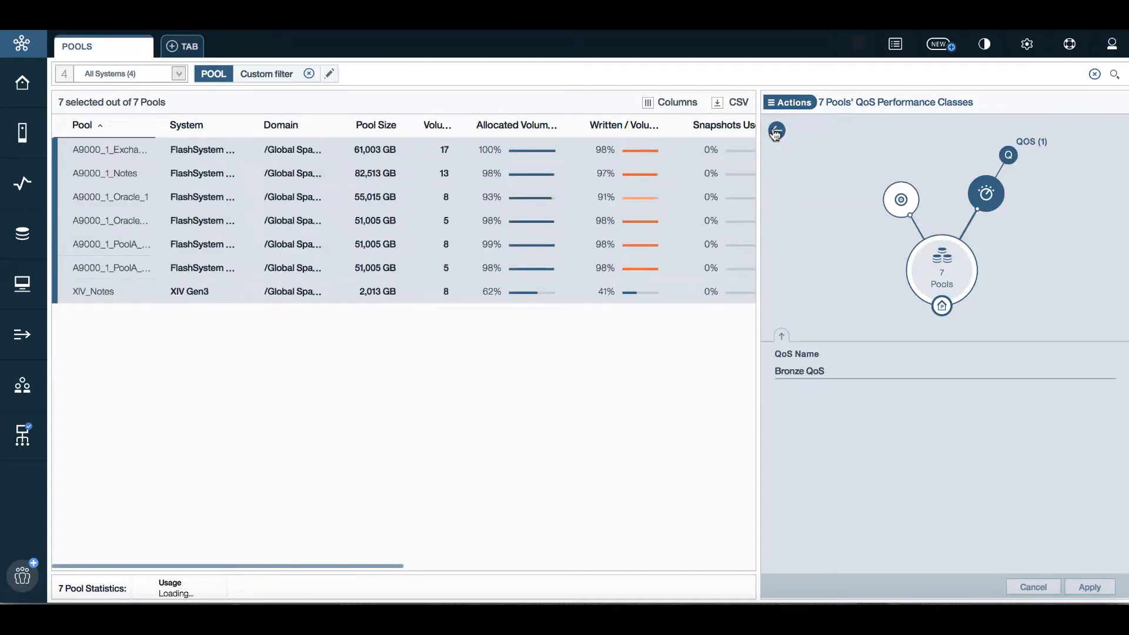
Navigate back through the 7 pools to the Bronze QoS class properties
left_click(776, 131)
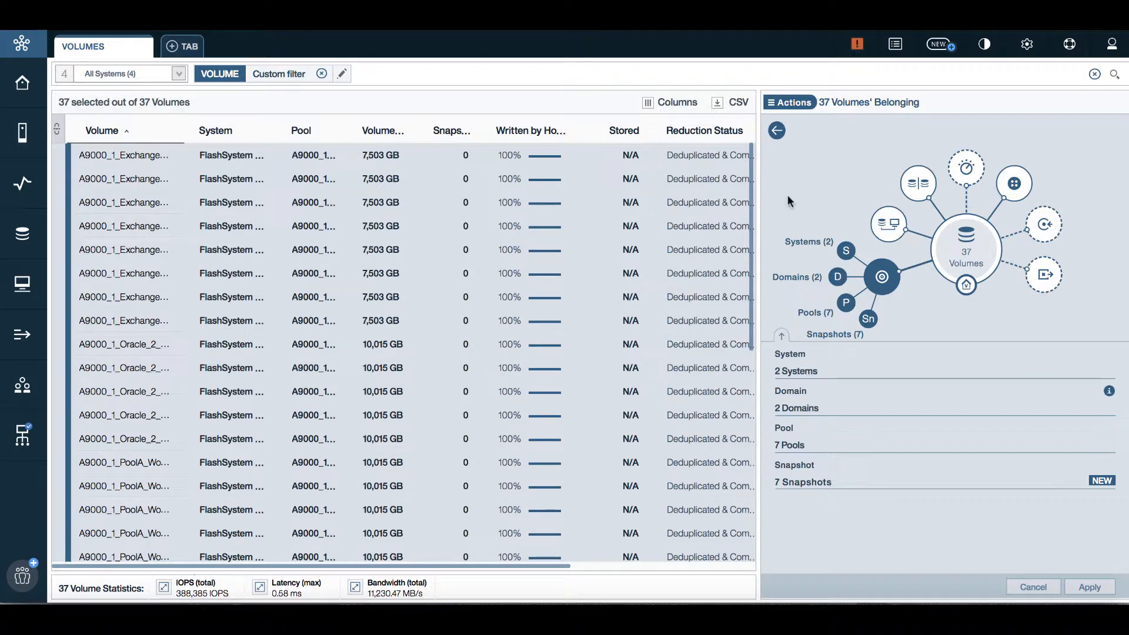
left_click(847, 304)
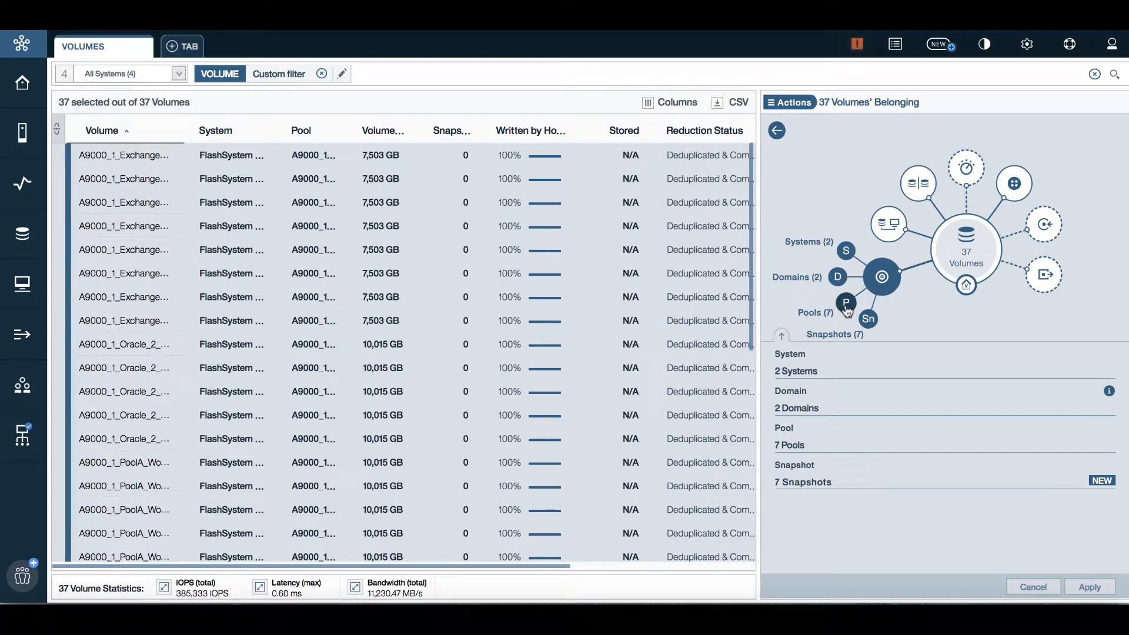
left_click(985, 199)
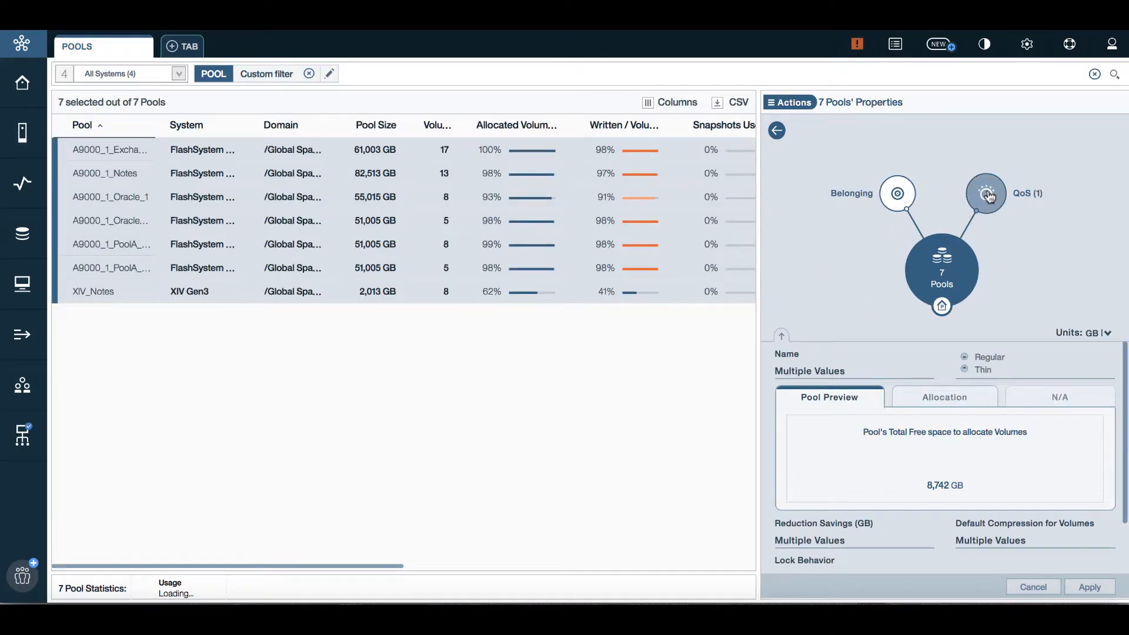
left_click(1011, 148)
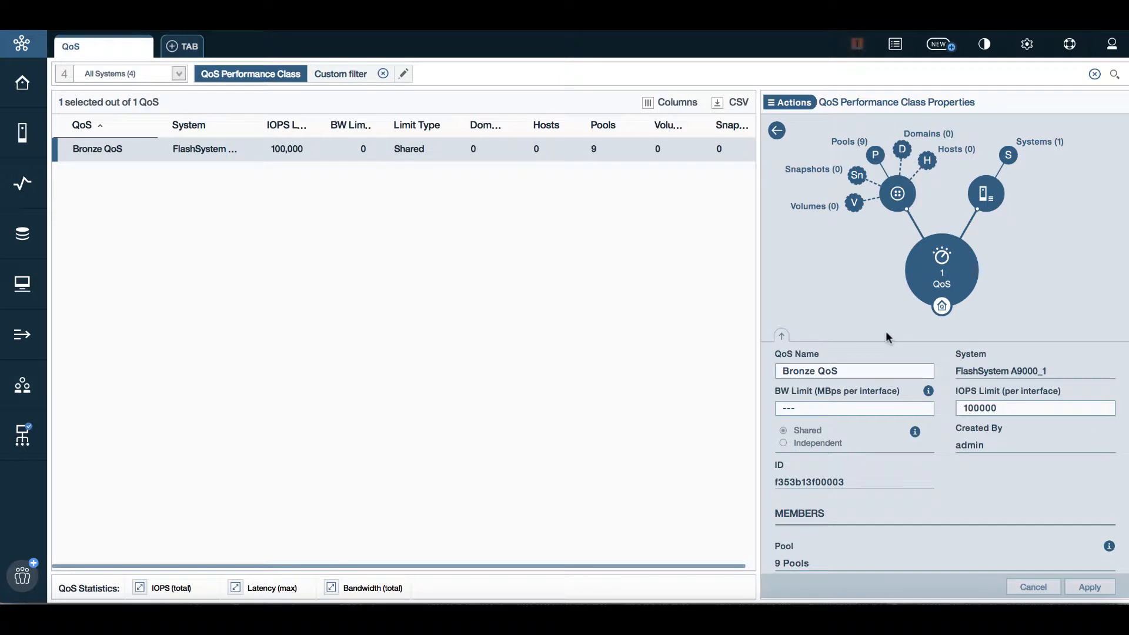
Delete the Bronze QoS performance class, leaving 0 QoS classes
left_click(772, 104)
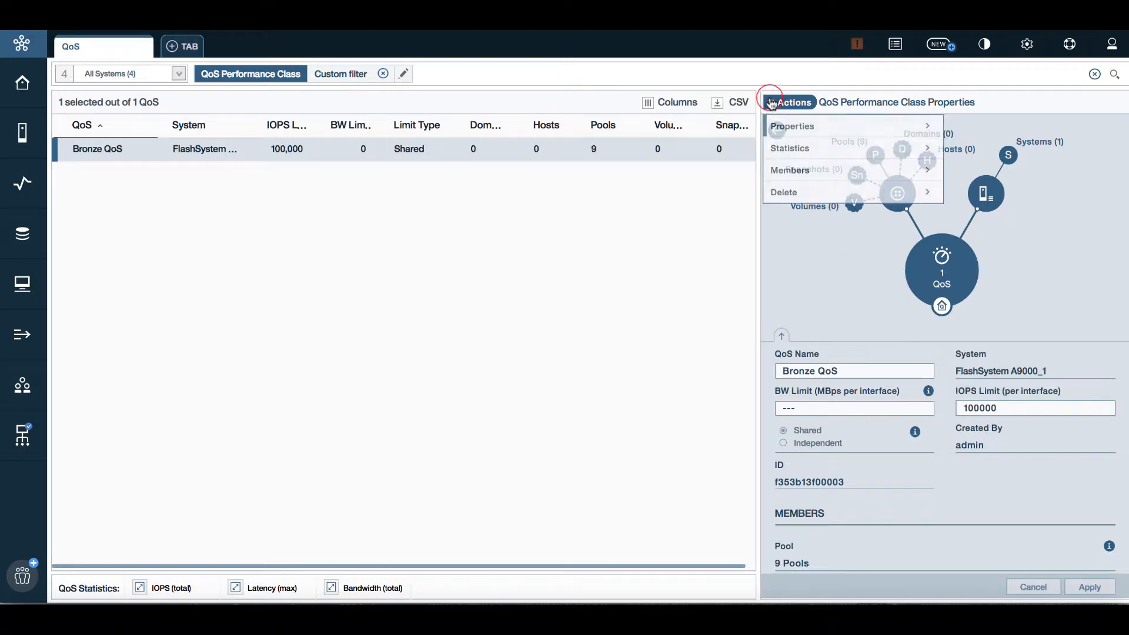
mouse_move(822, 193)
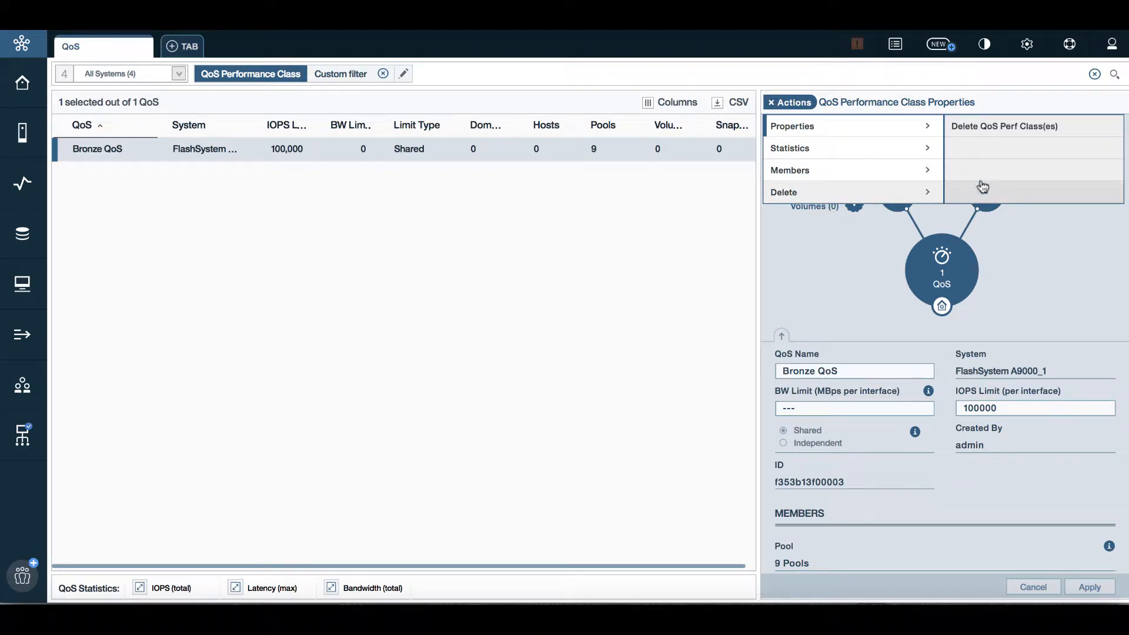
left_click(985, 126)
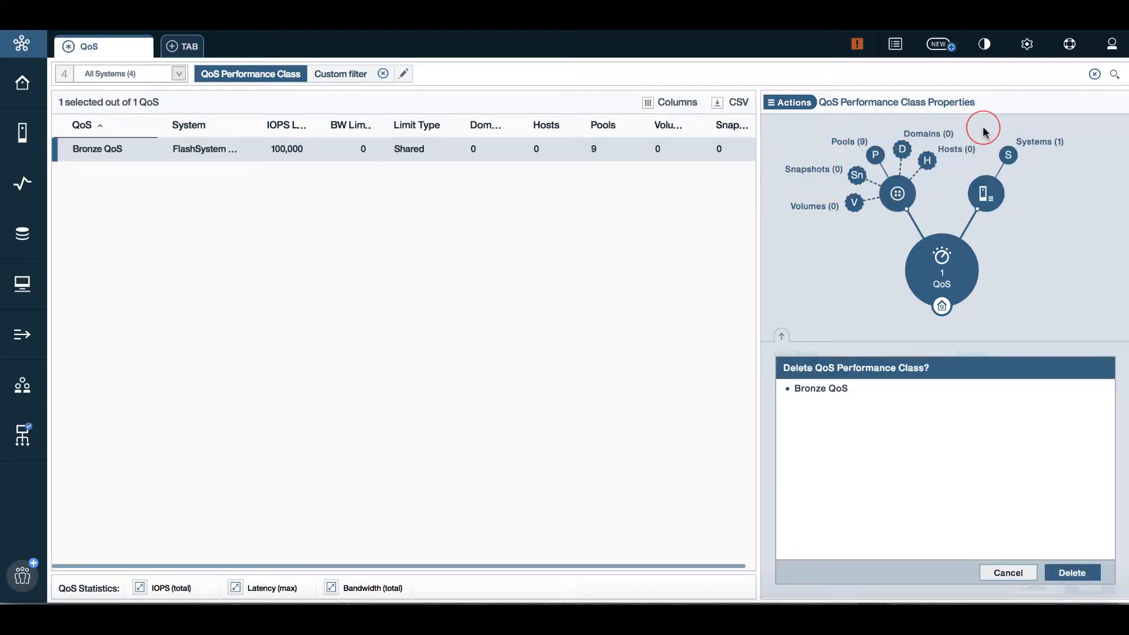
left_click(1071, 572)
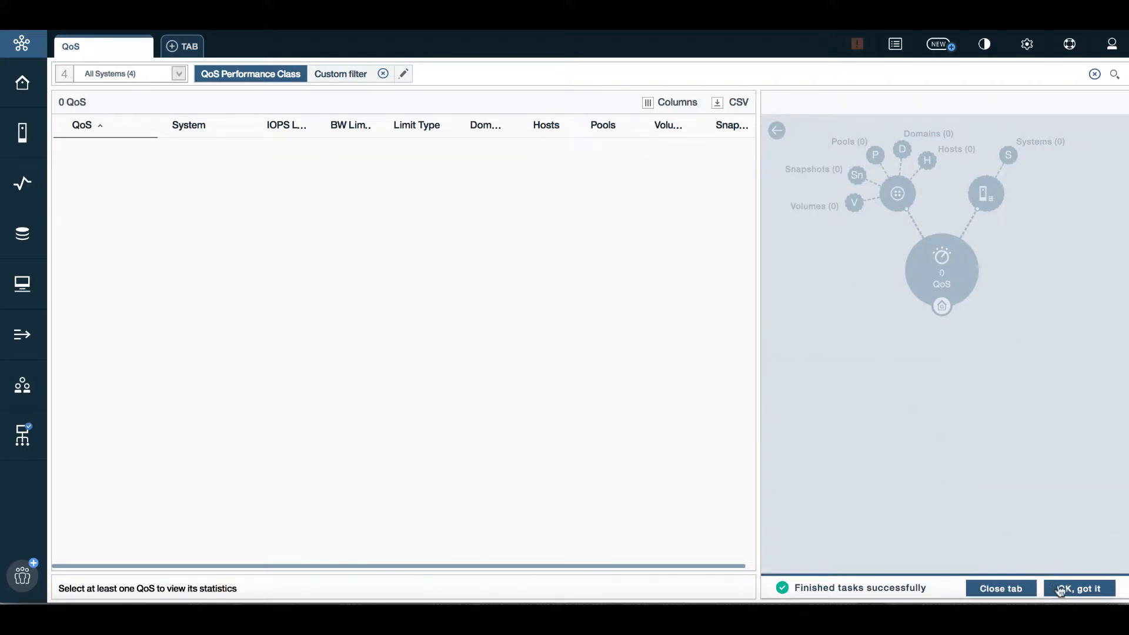
left_click(1080, 589)
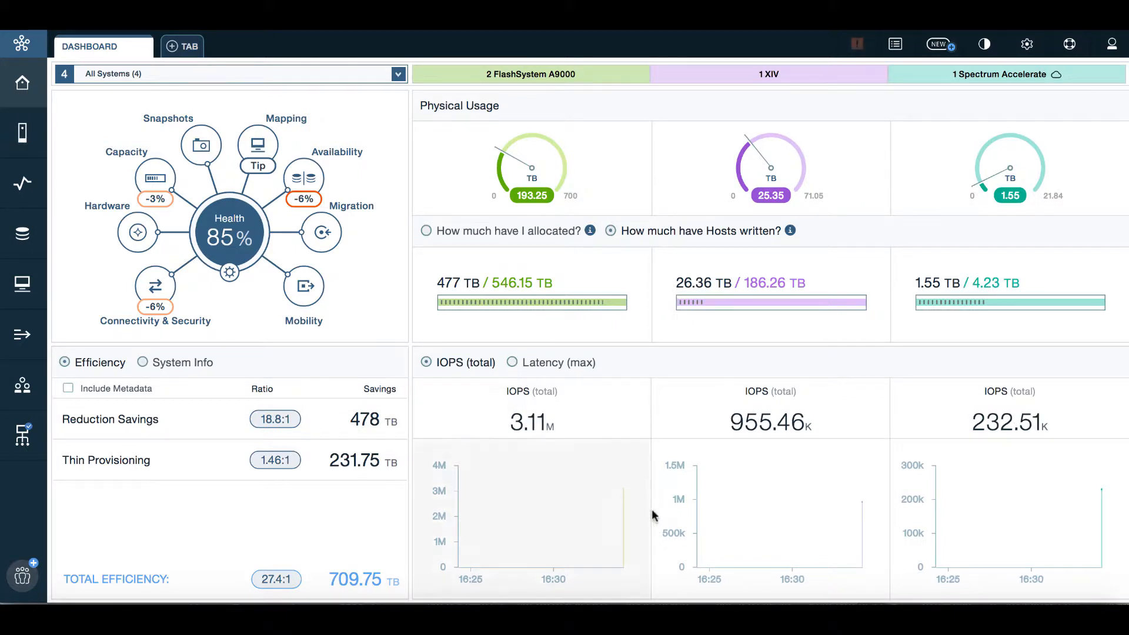
Switch the dashboard to Latency (max) and open FlashSystem A9000_1's historic latency statistics
mouse_move(622, 511)
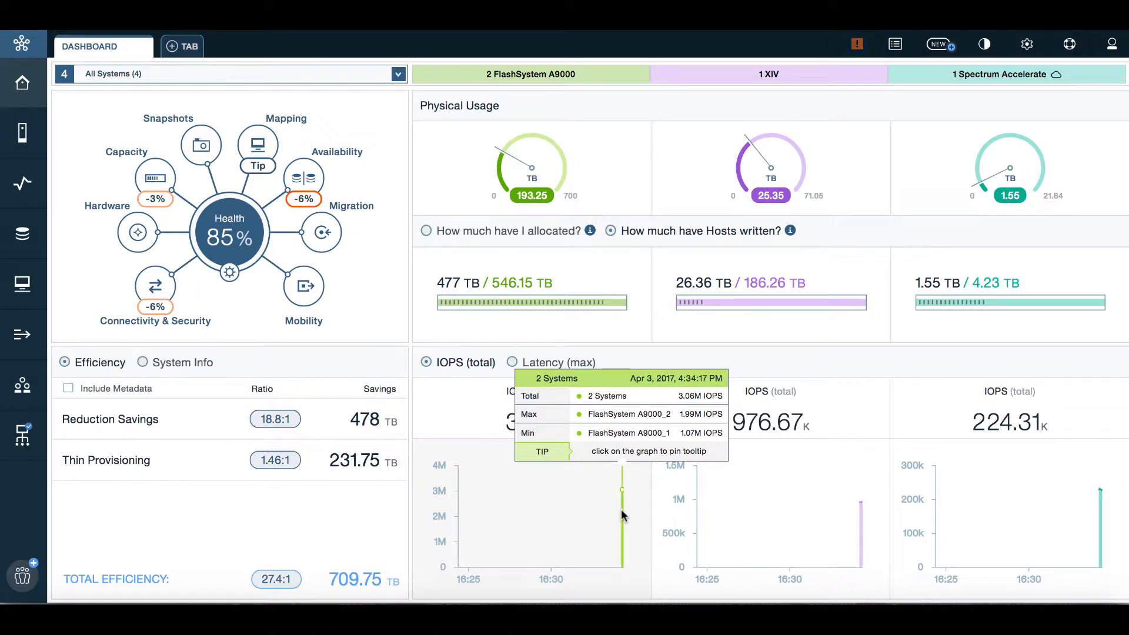
left_click(513, 361)
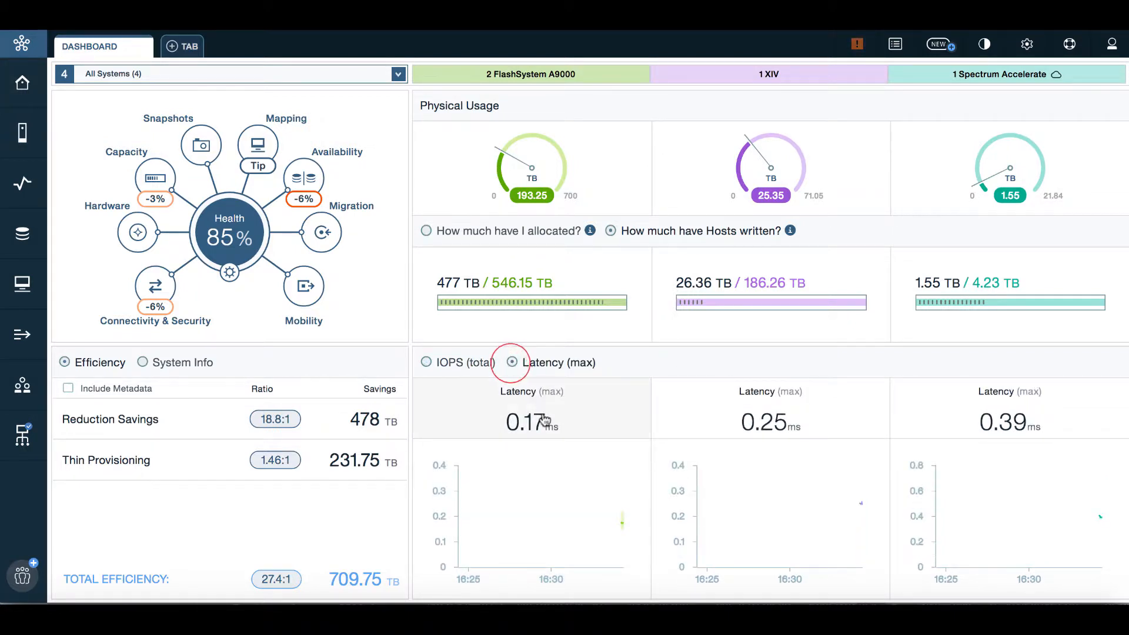
mouse_move(604, 518)
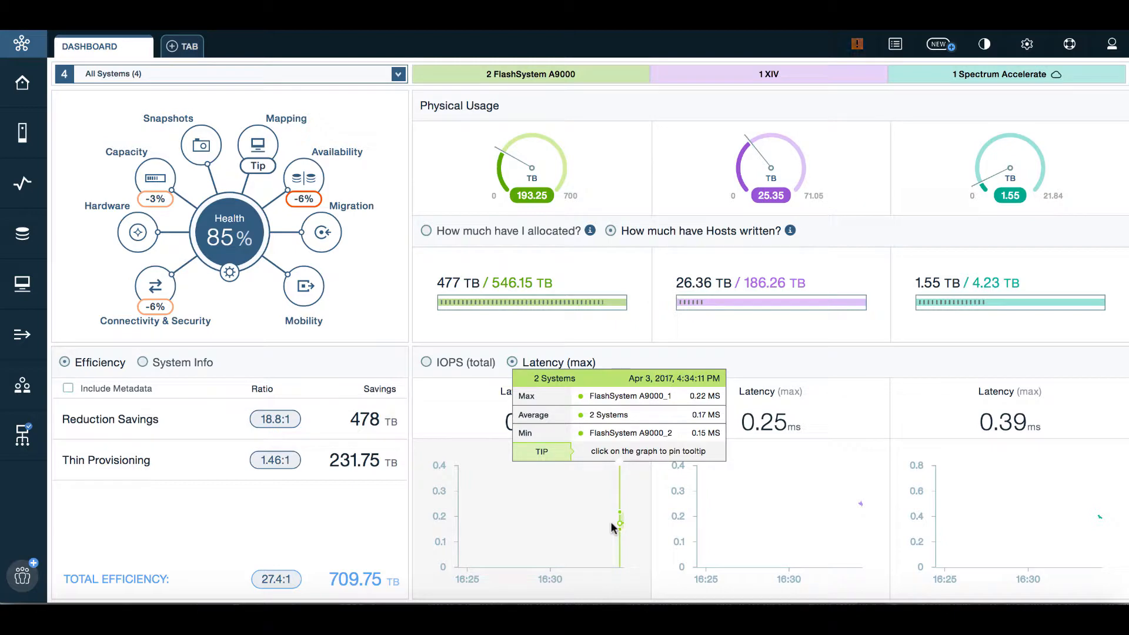
left_click(615, 520)
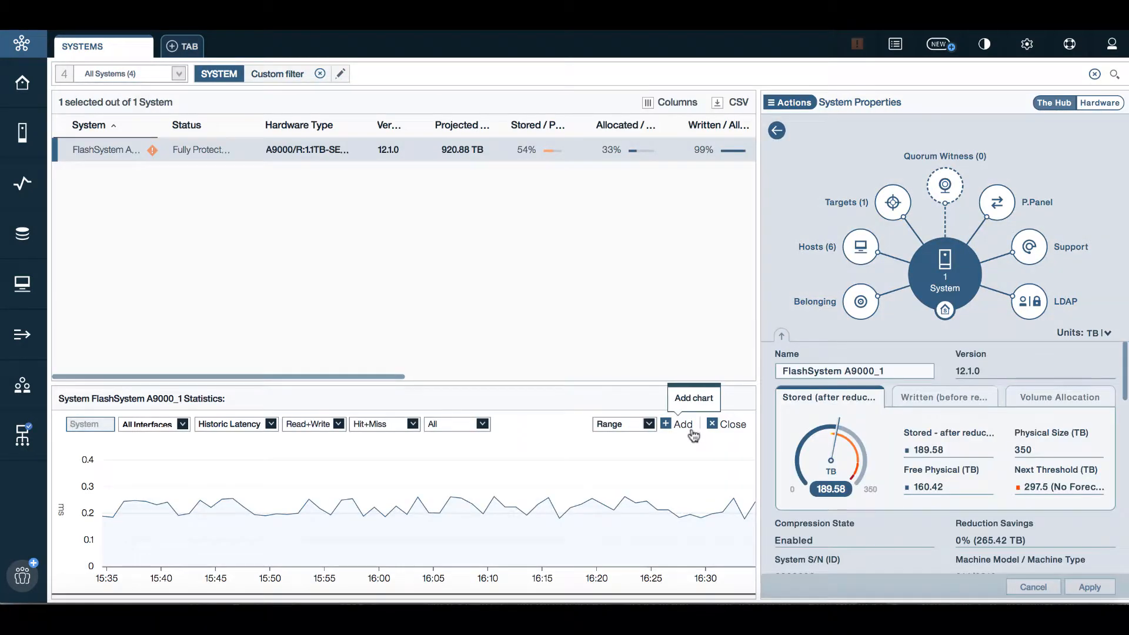
Set up three statistics charts for Current IOPS, Current Latency and Current Bandwidth
left_click(270, 424)
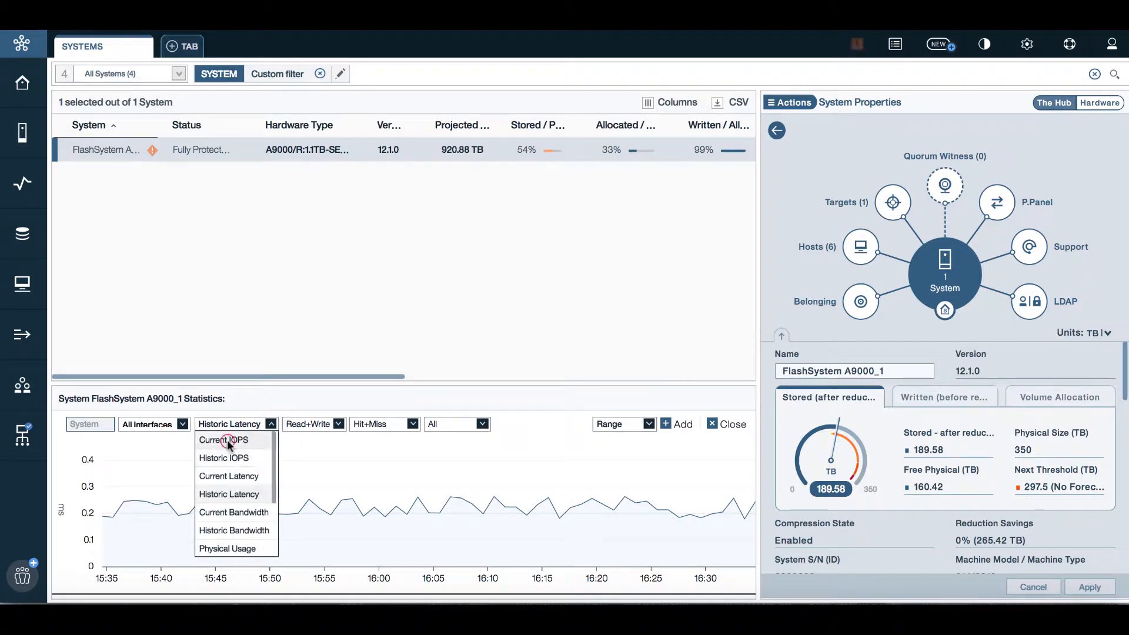
left_click(227, 440)
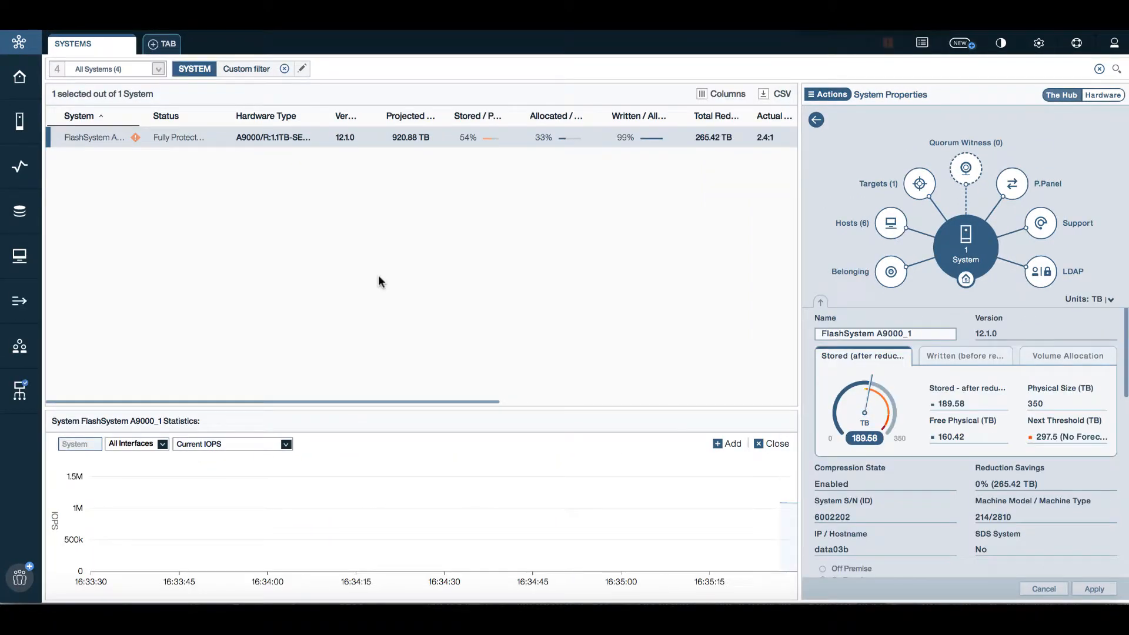
left_click(742, 454)
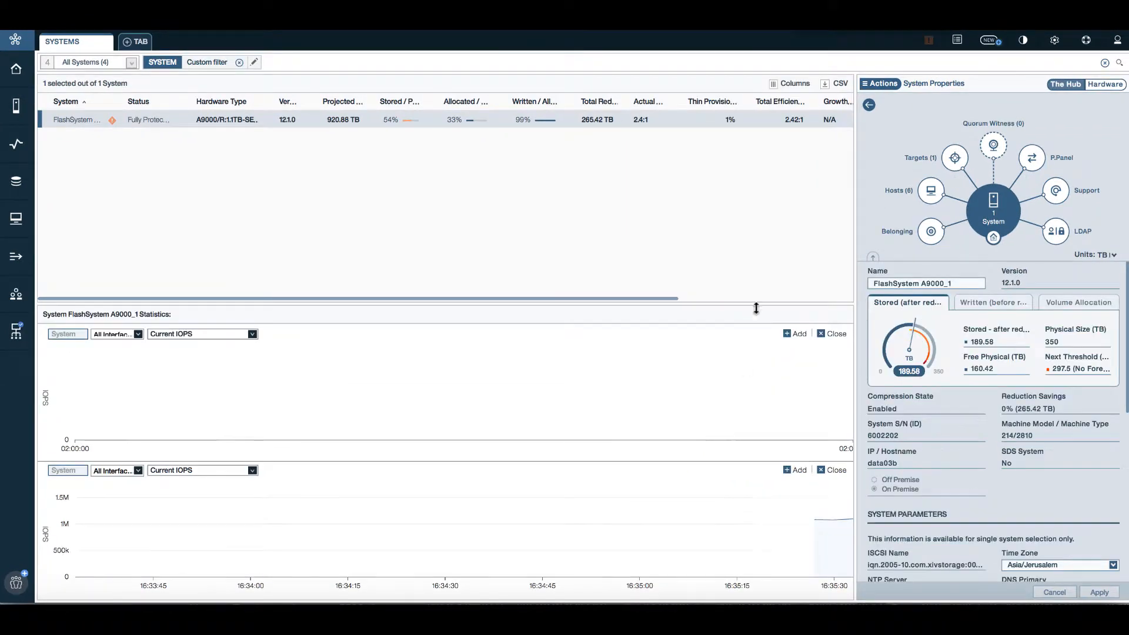
left_click(753, 300)
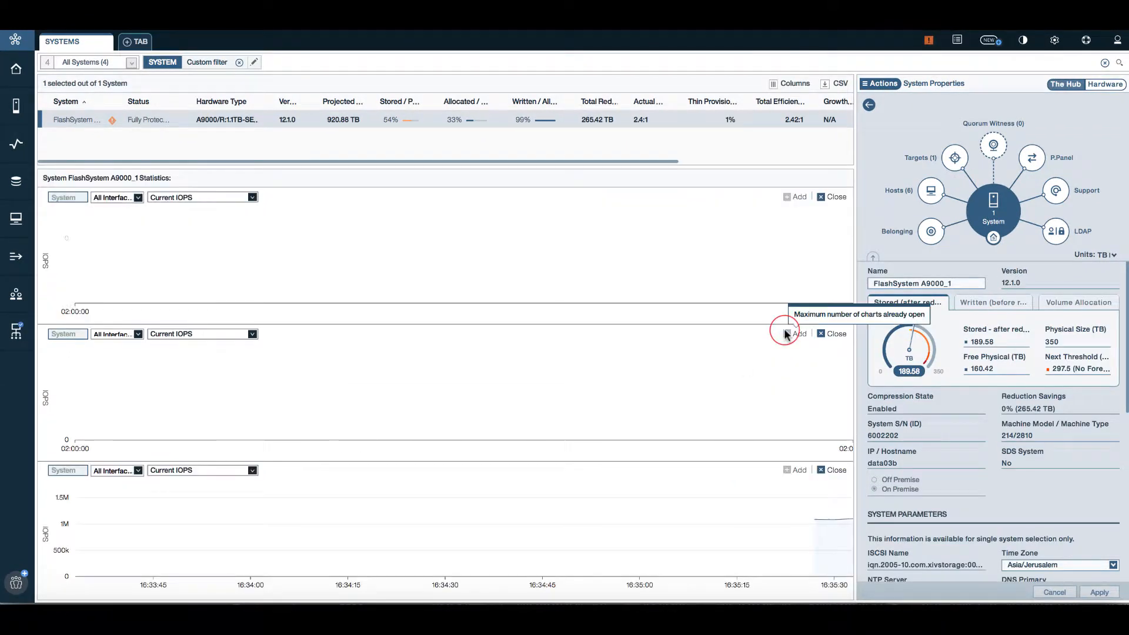
left_click(201, 333)
left_click(187, 373)
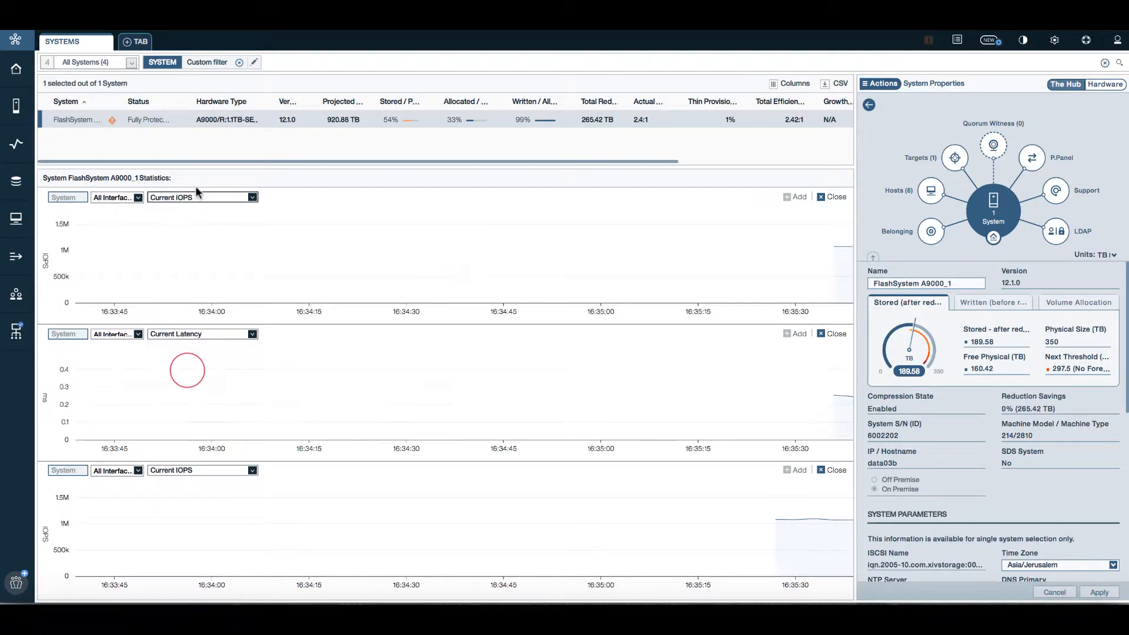
left_click(185, 197)
left_click(186, 265)
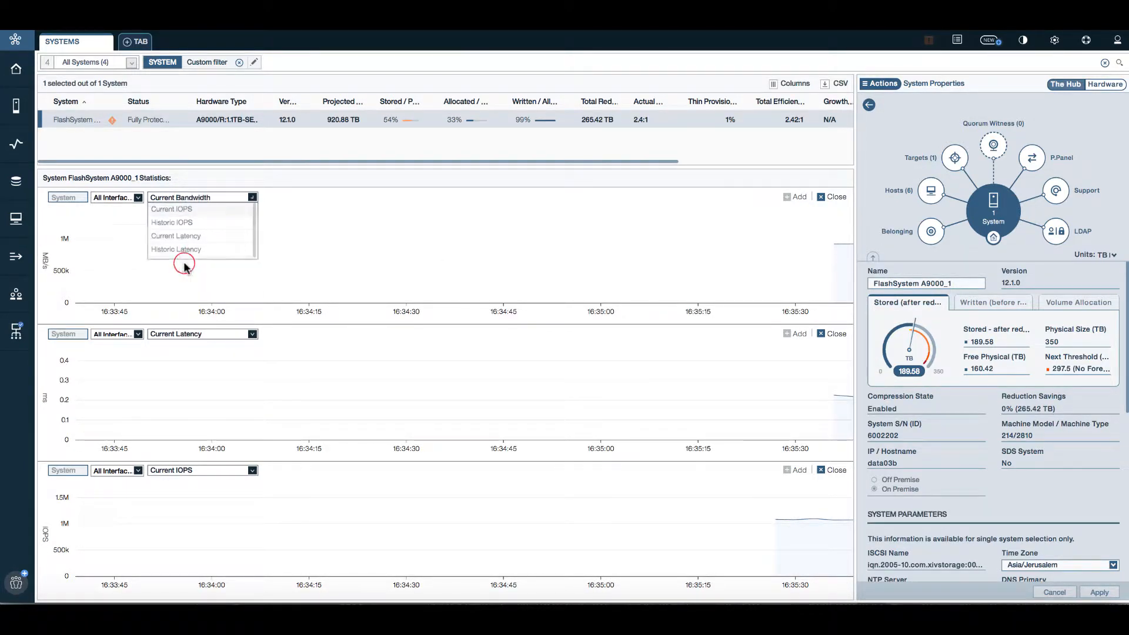
mouse_move(696, 218)
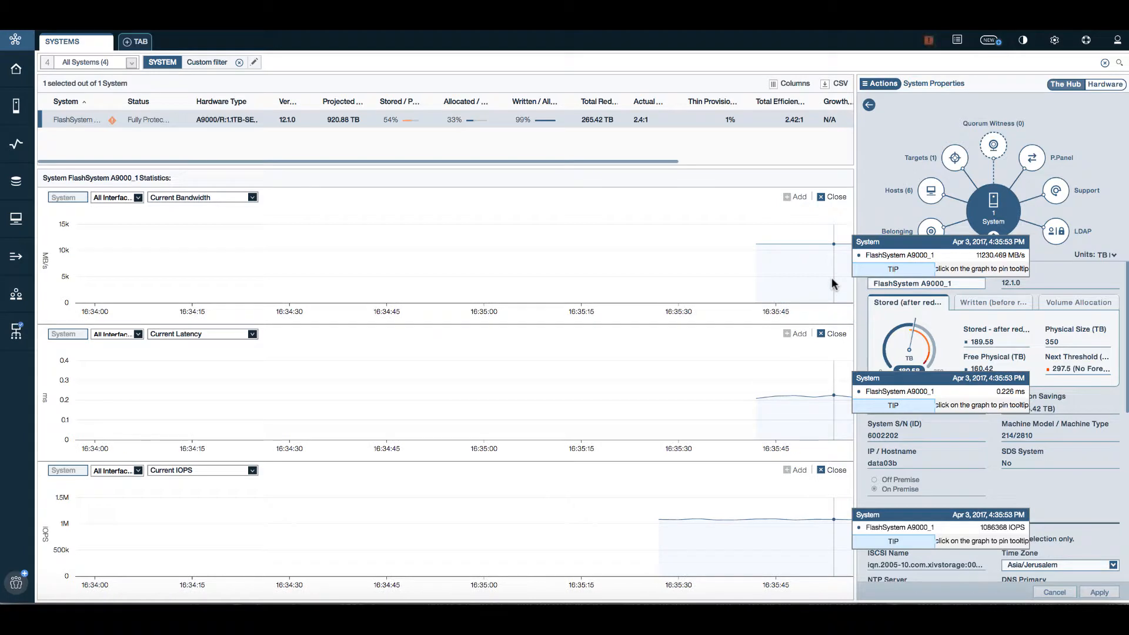
Close all three charts and view the connectivity targets, showing the link to FlashSystem A9000_2
left_click(821, 197)
left_click(822, 335)
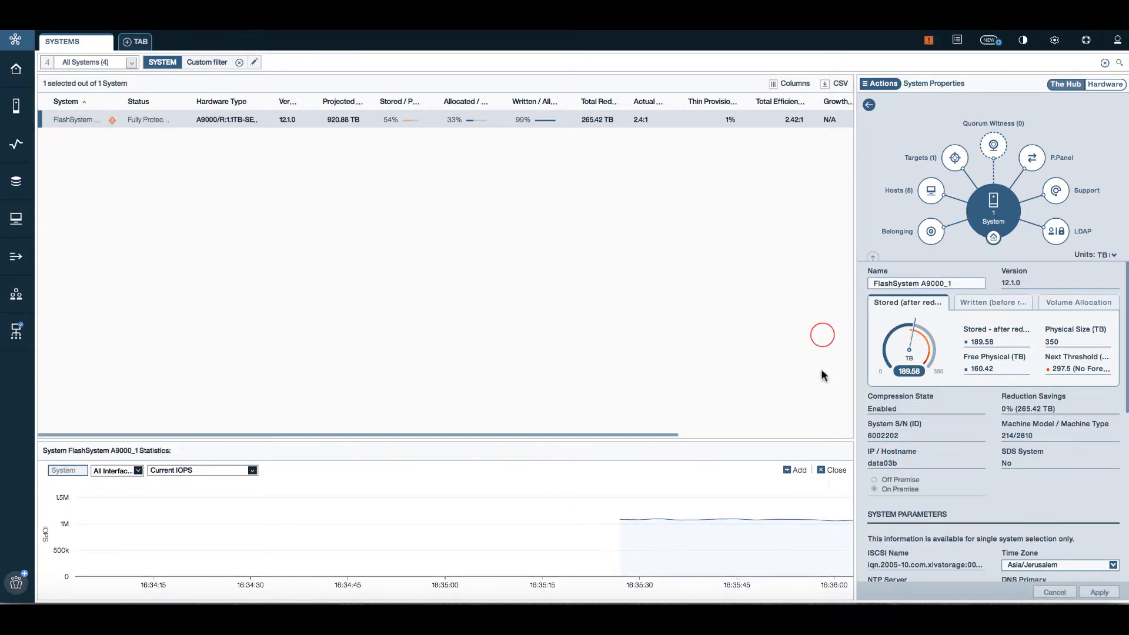
left_click(821, 470)
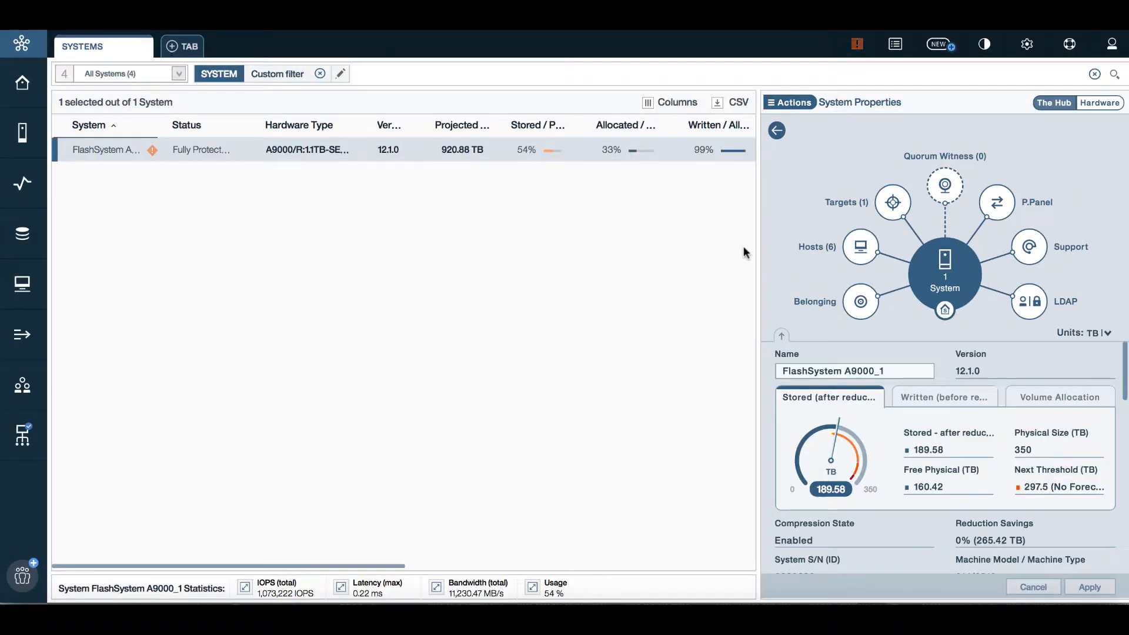
left_click(891, 204)
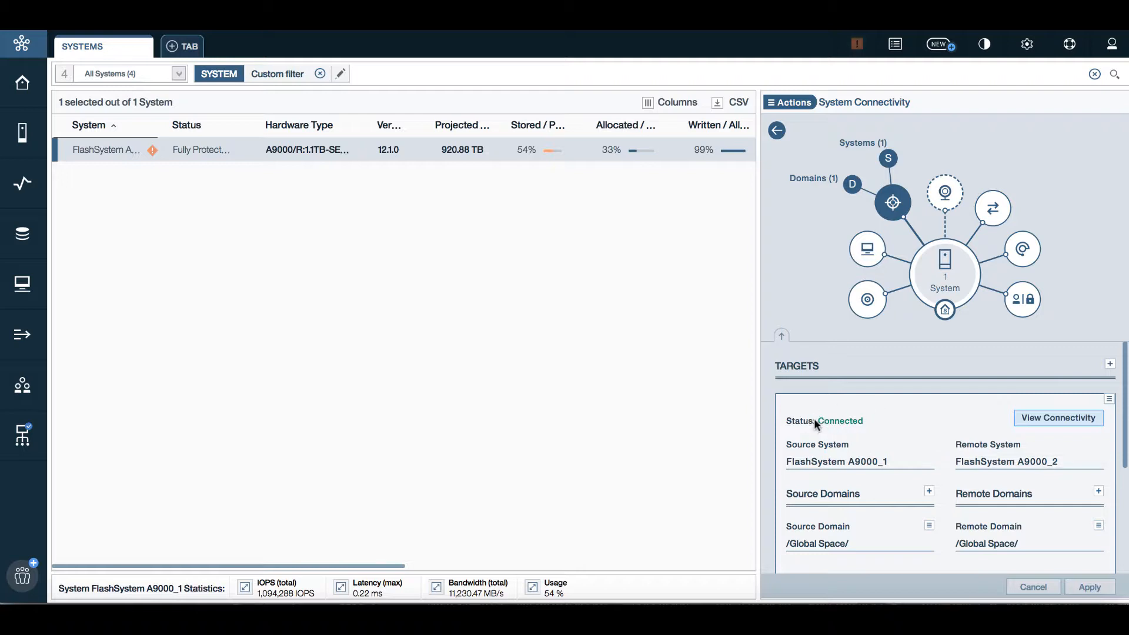
left_click(1047, 420)
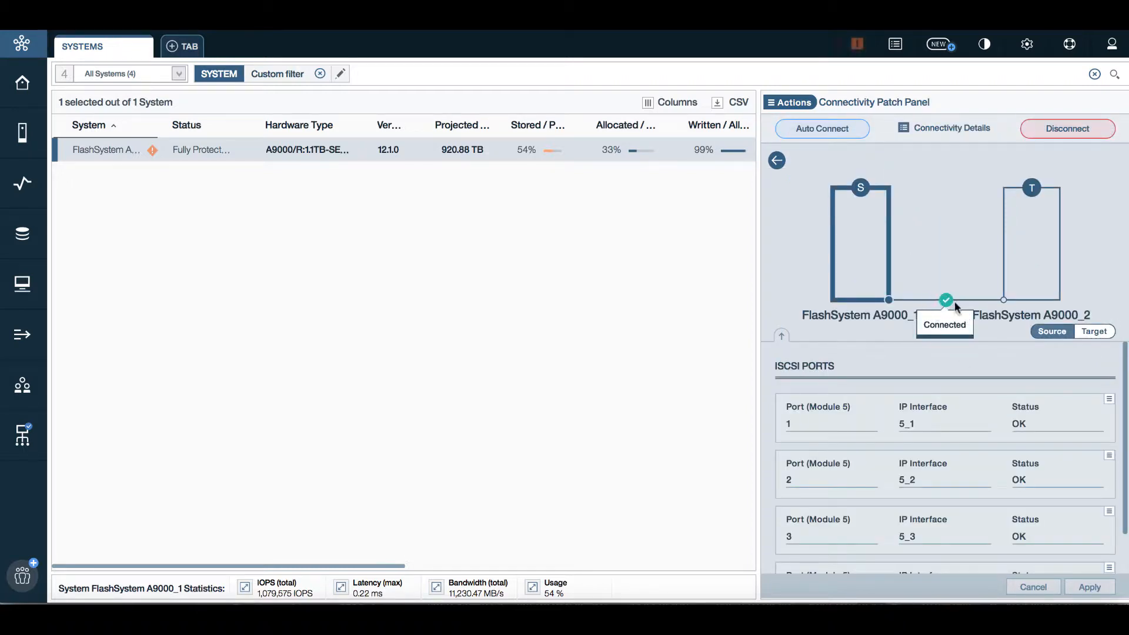
left_click(935, 130)
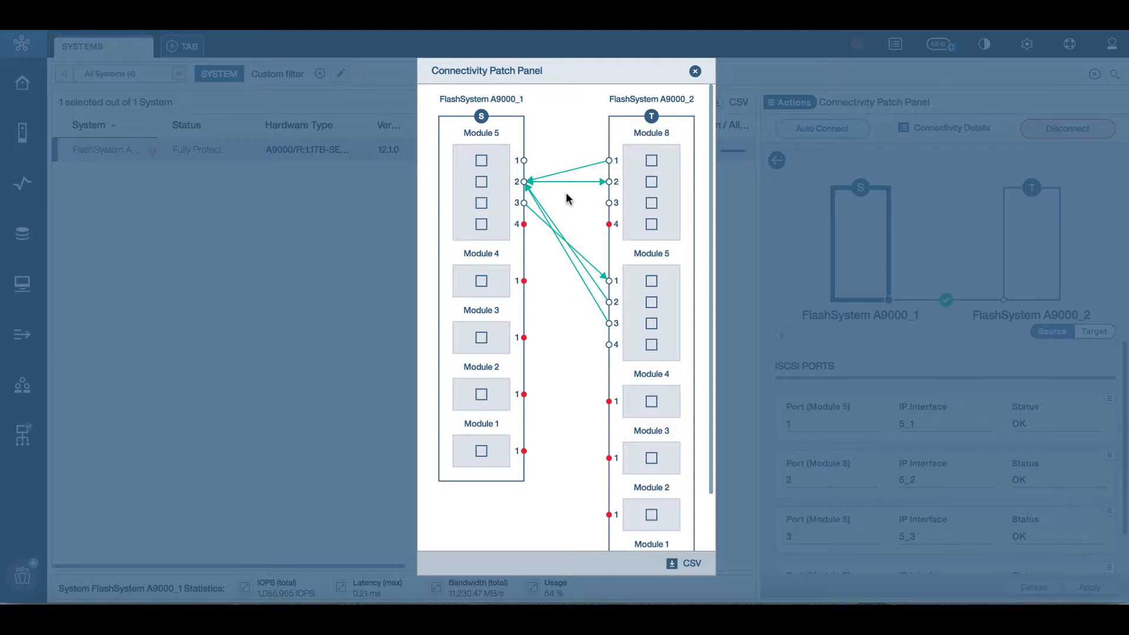
left_click(695, 72)
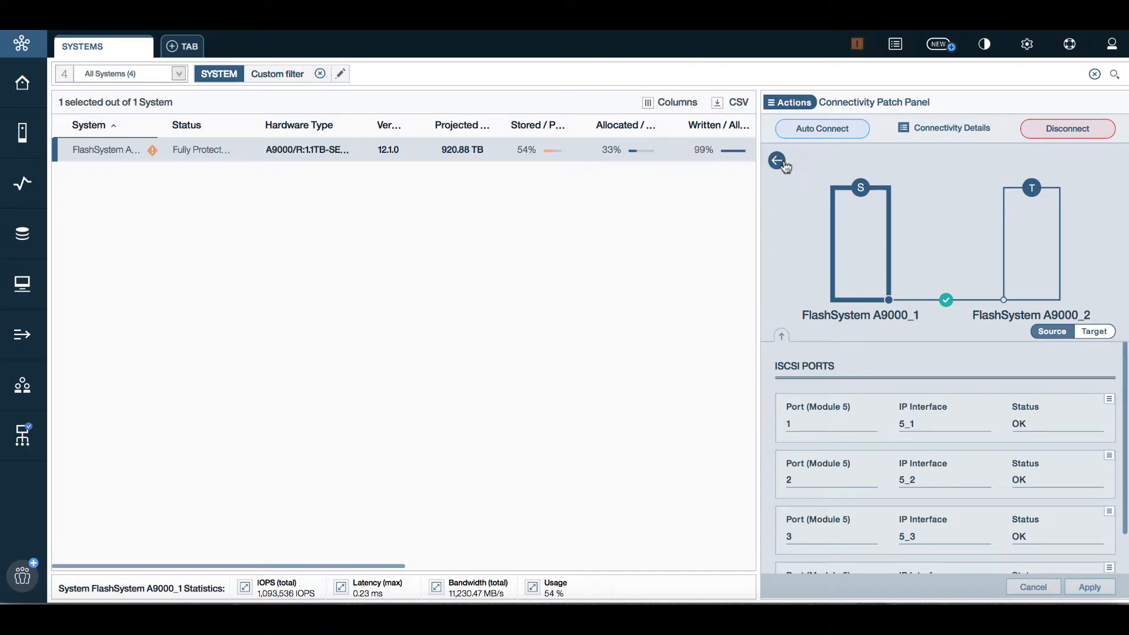
left_click(782, 163)
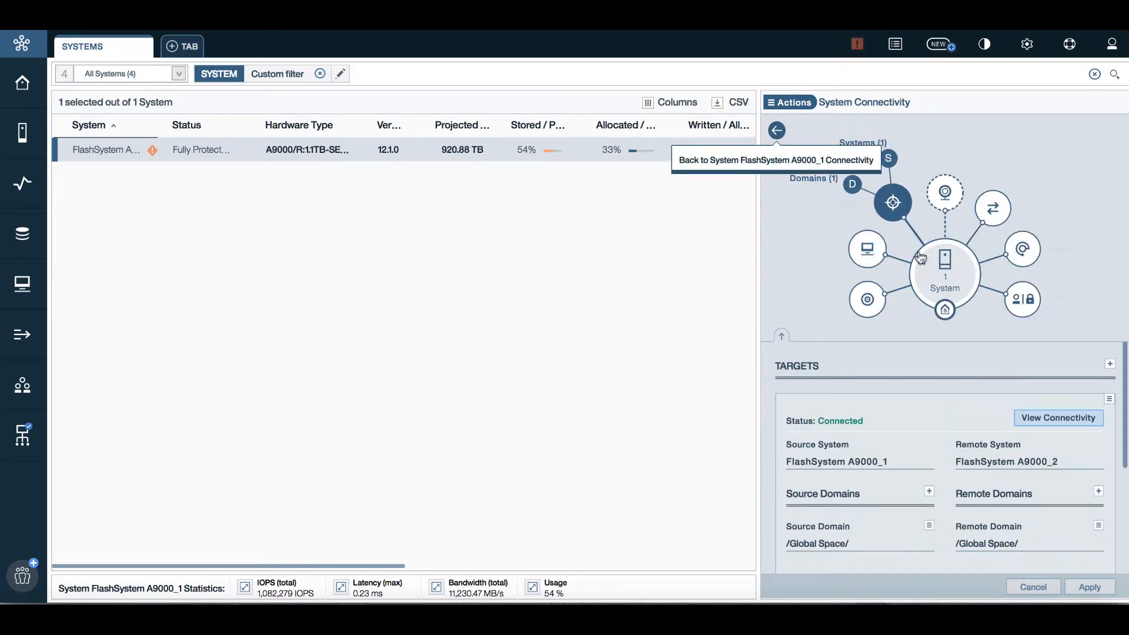
left_click(934, 257)
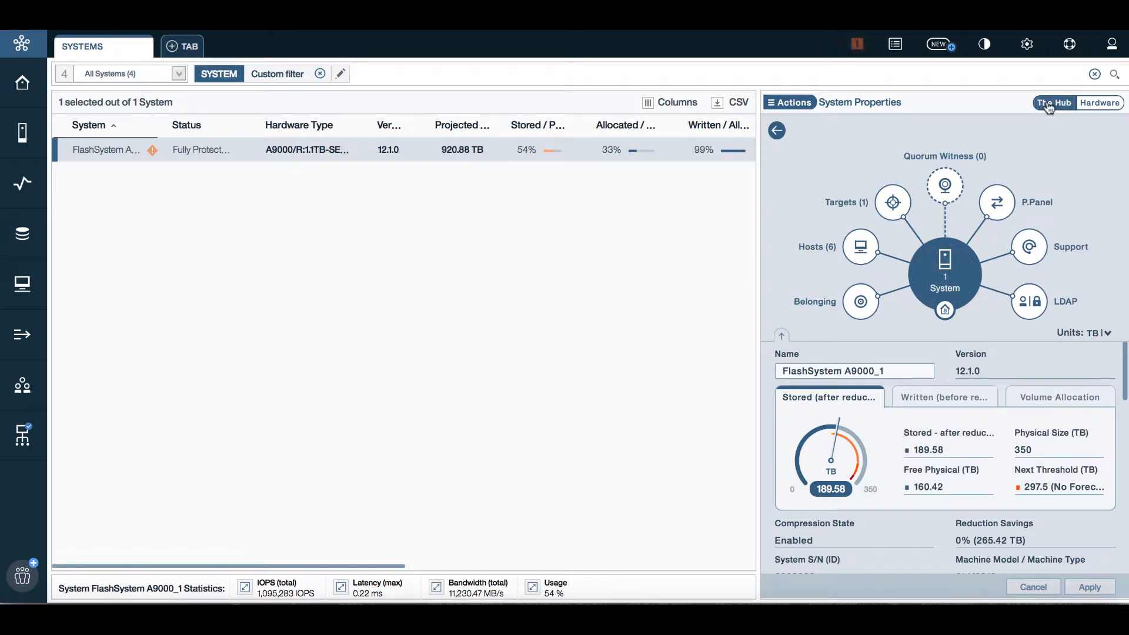
Look at the 3-D hardware rack view, then go back to the dashboard overview
left_click(1101, 104)
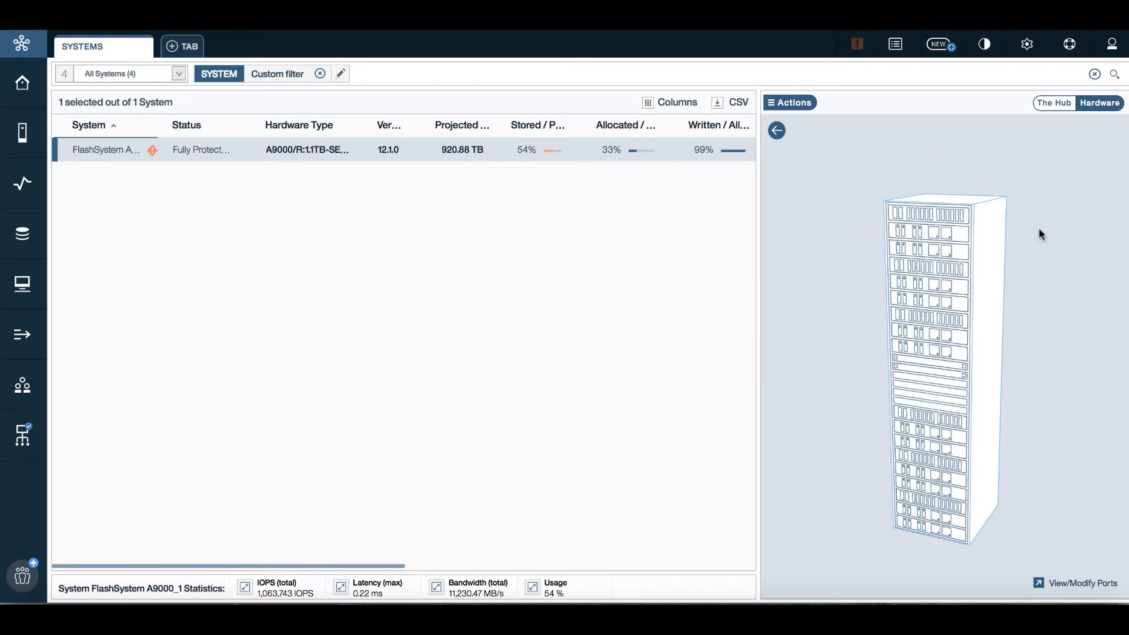
mouse_move(959, 331)
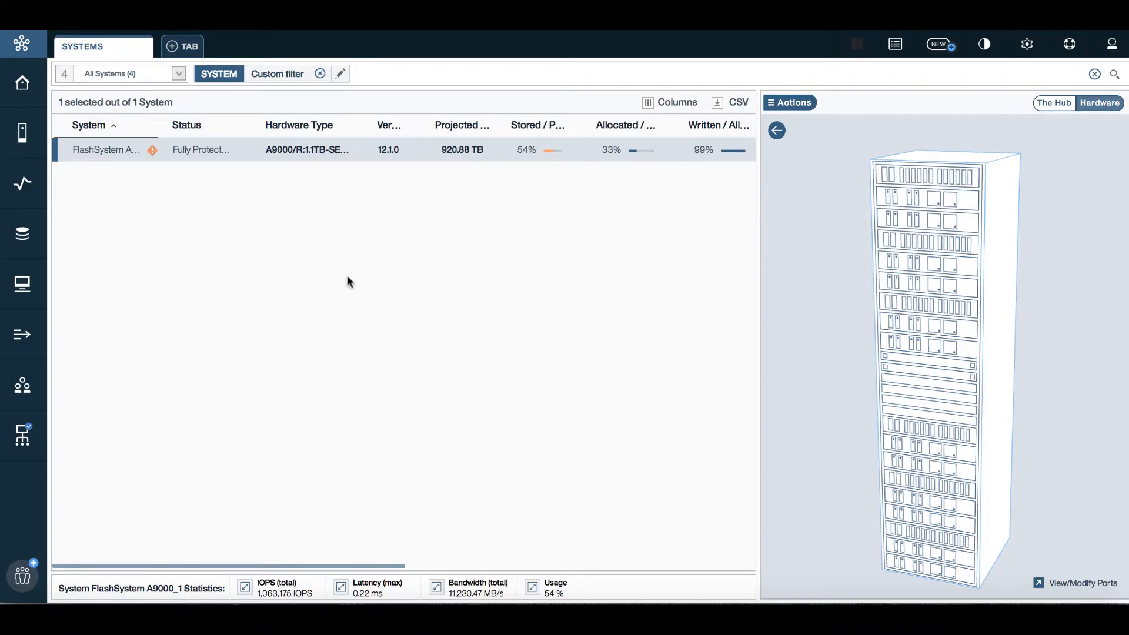
left_click(21, 90)
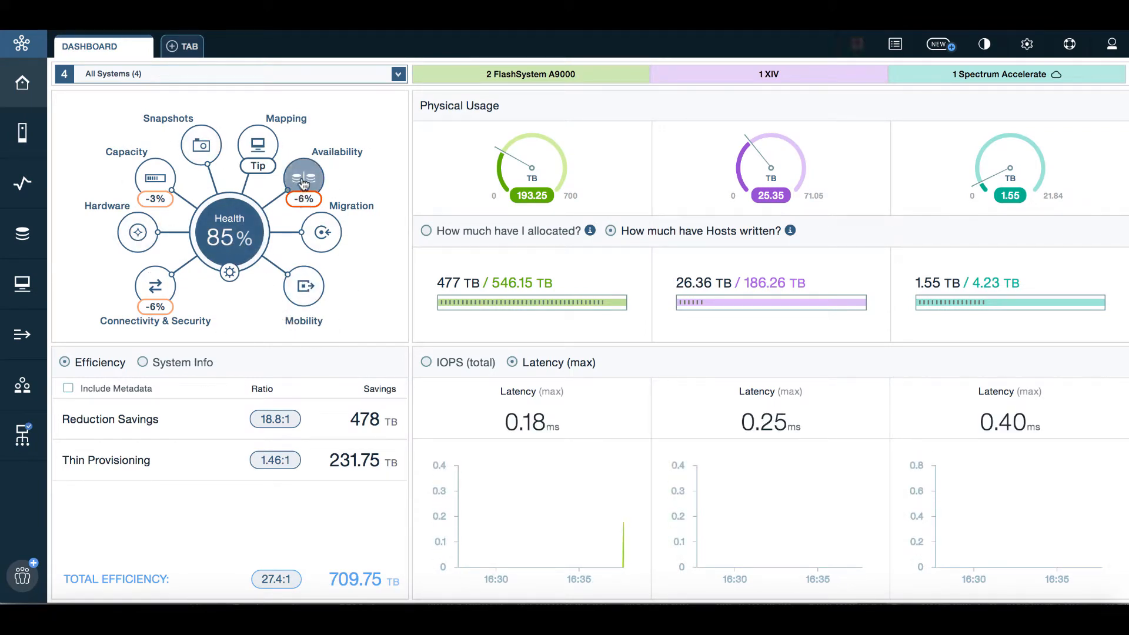
left_click(304, 200)
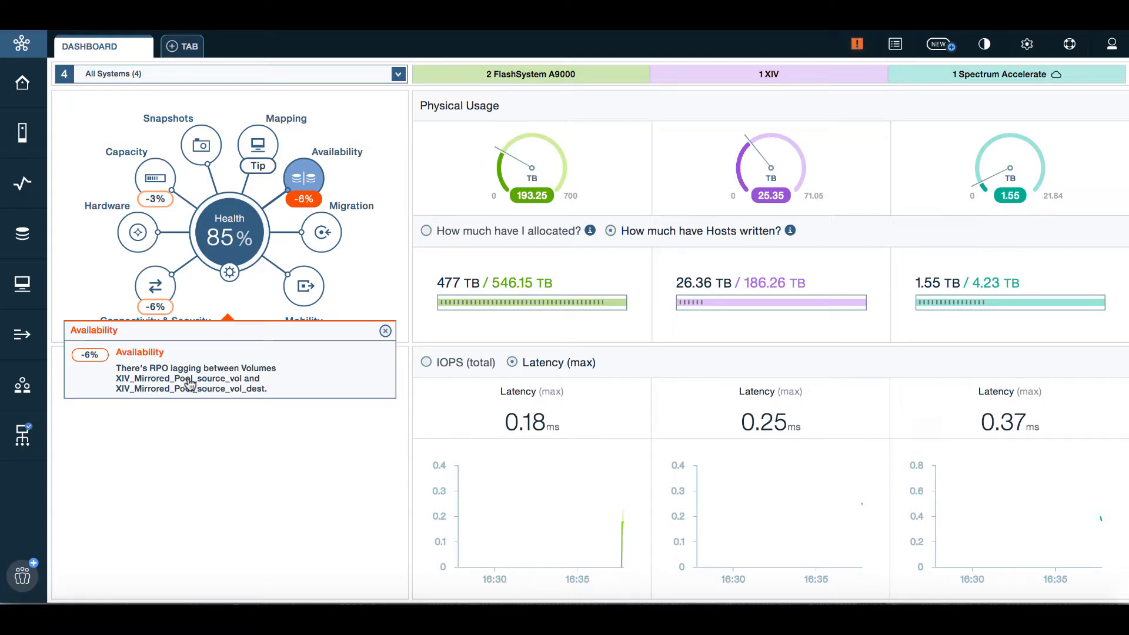
left_click(188, 381)
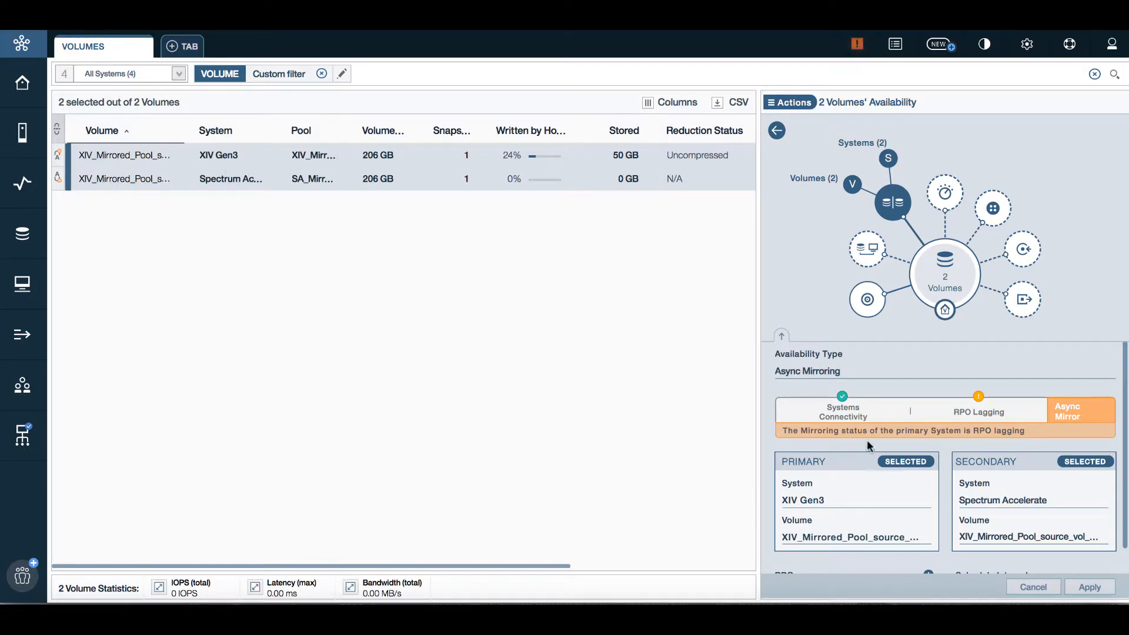
mouse_move(918, 434)
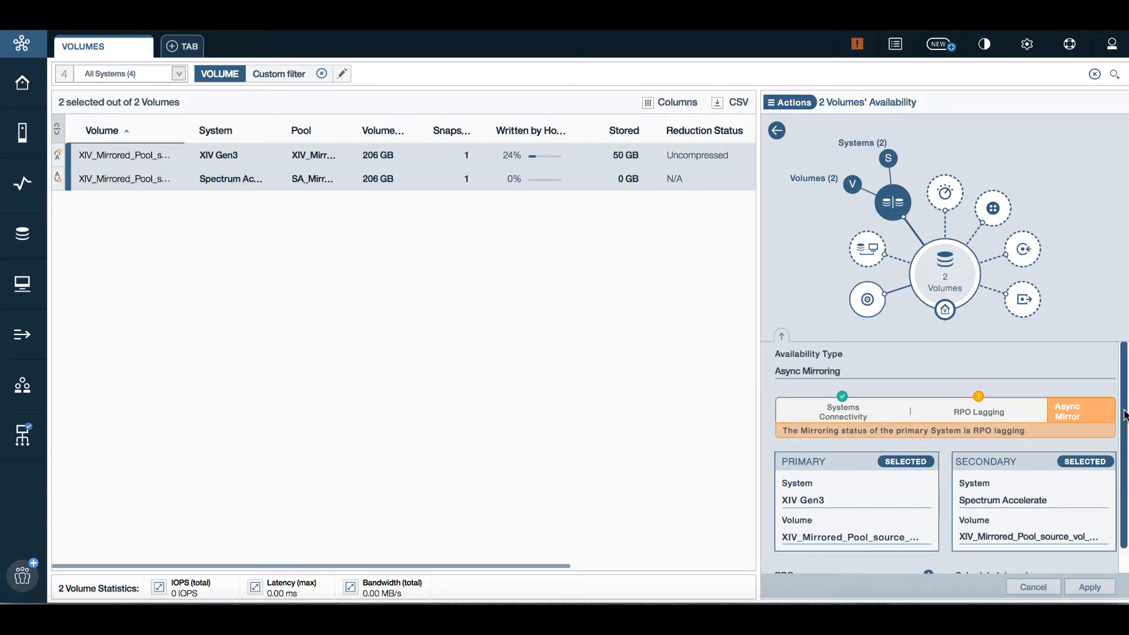
left_click(775, 132)
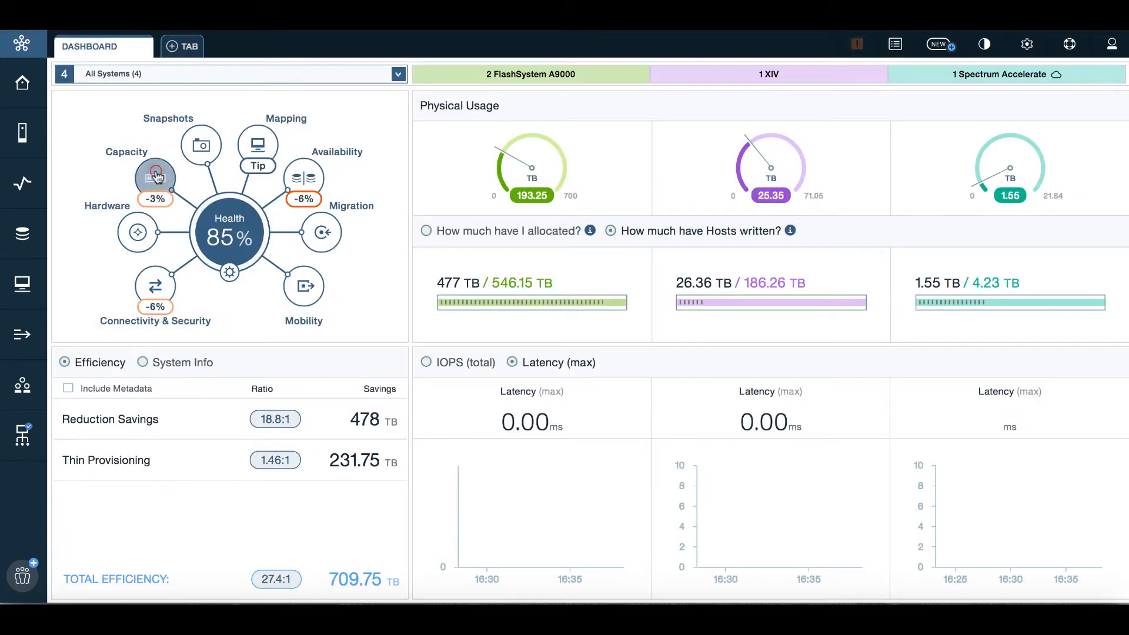
List the 47 reclaimable-capacity volumes from the Capacity tip, browse their actions menu, then return to the dashboard
left_click(156, 175)
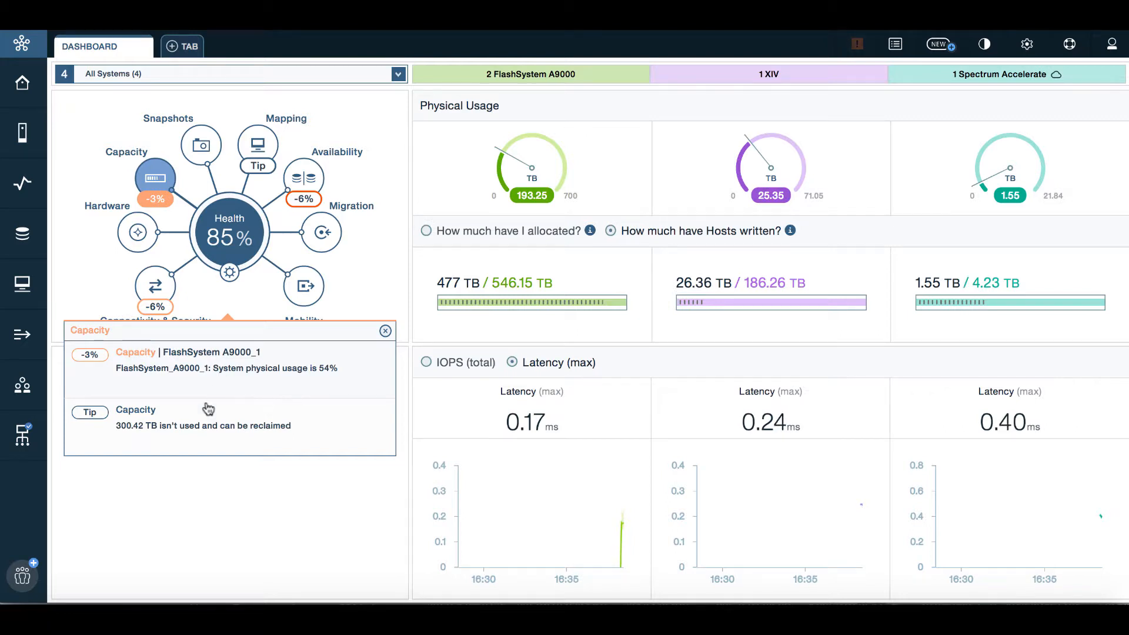
left_click(174, 435)
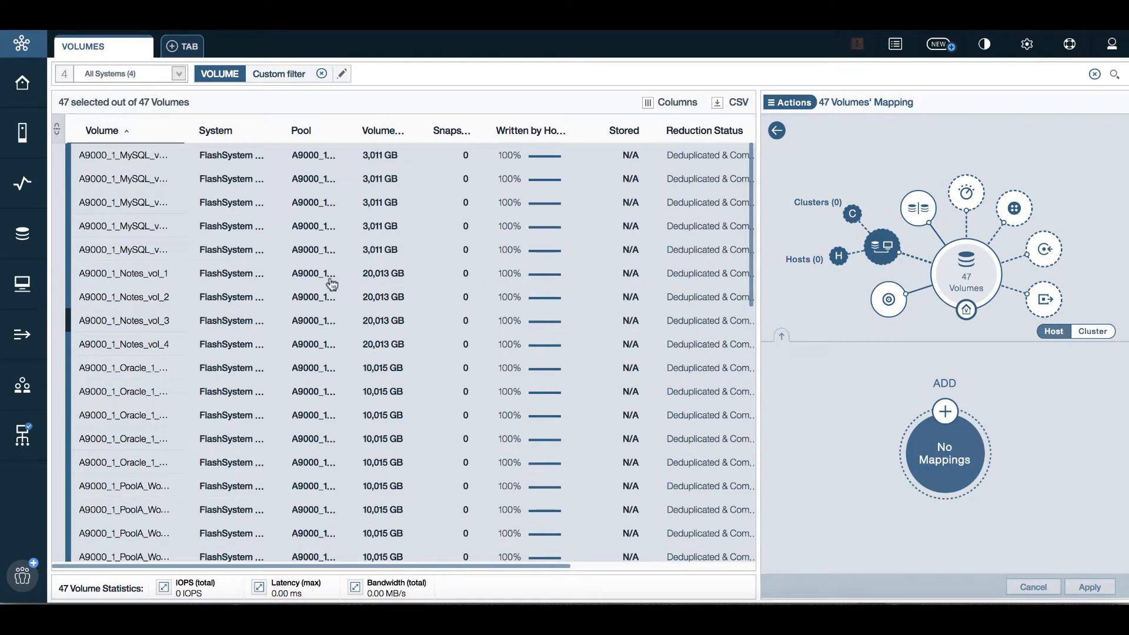
right_click(411, 266)
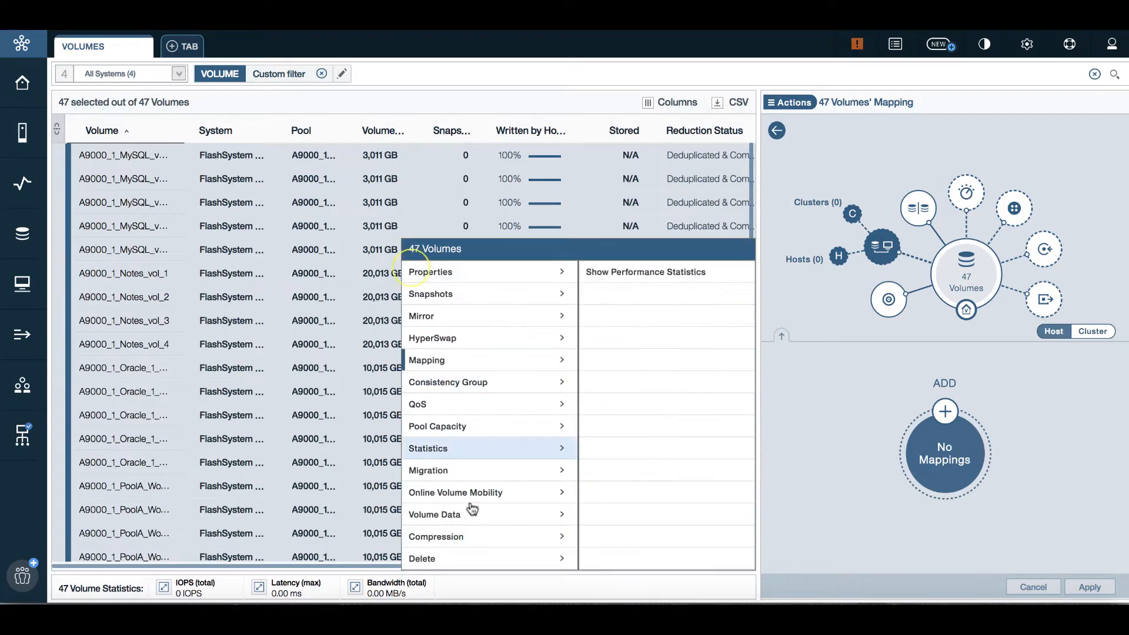
mouse_move(457, 568)
mouse_move(473, 476)
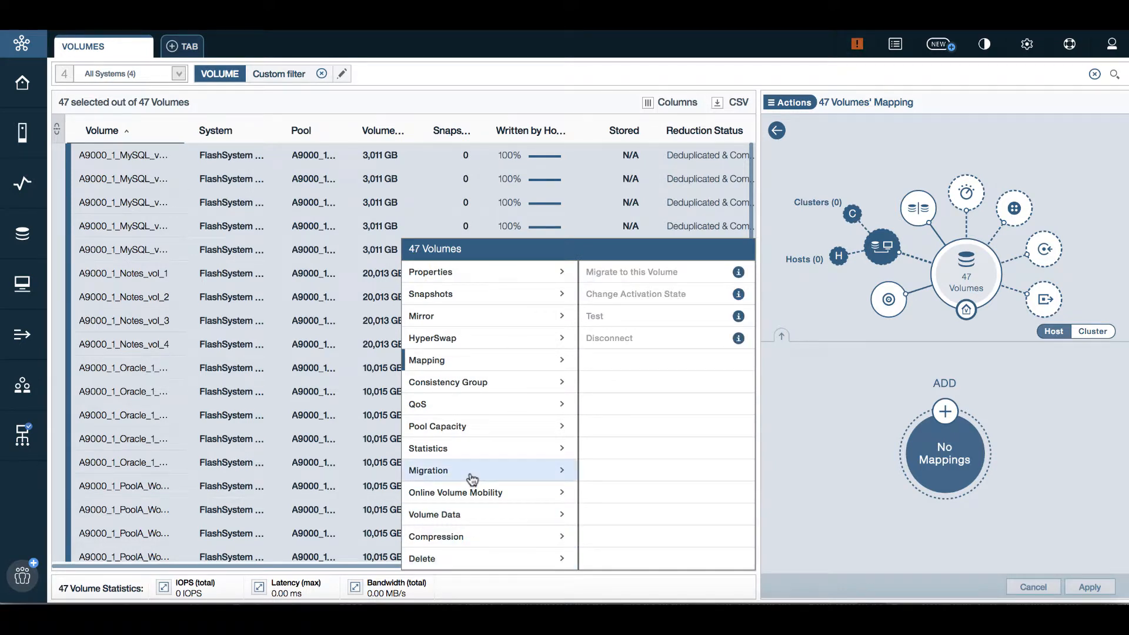
mouse_move(498, 495)
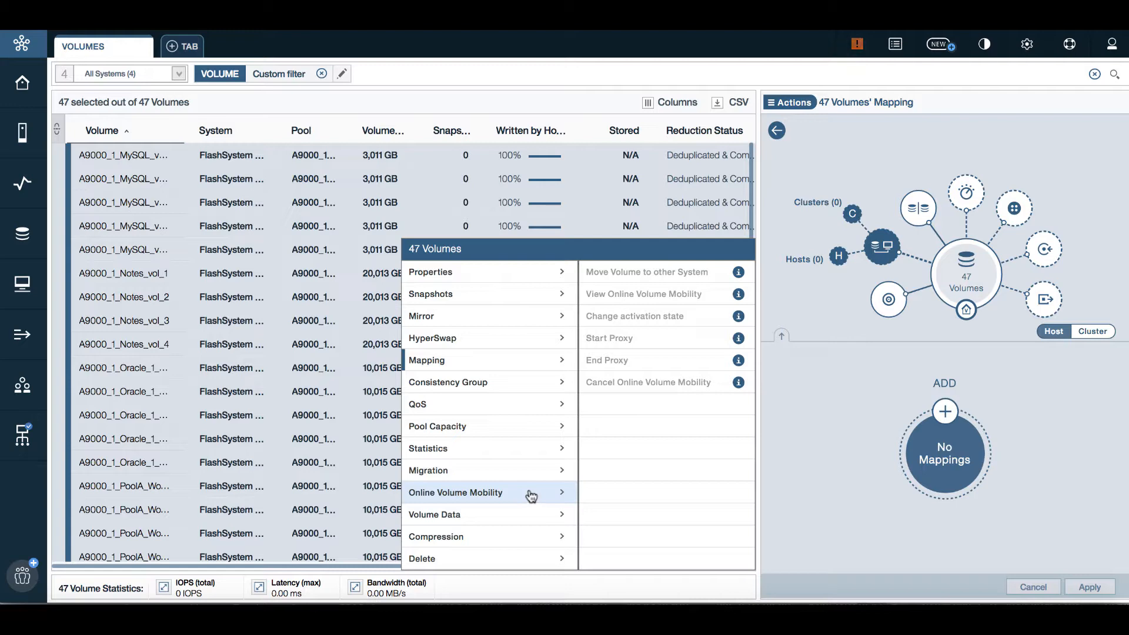
left_click(840, 402)
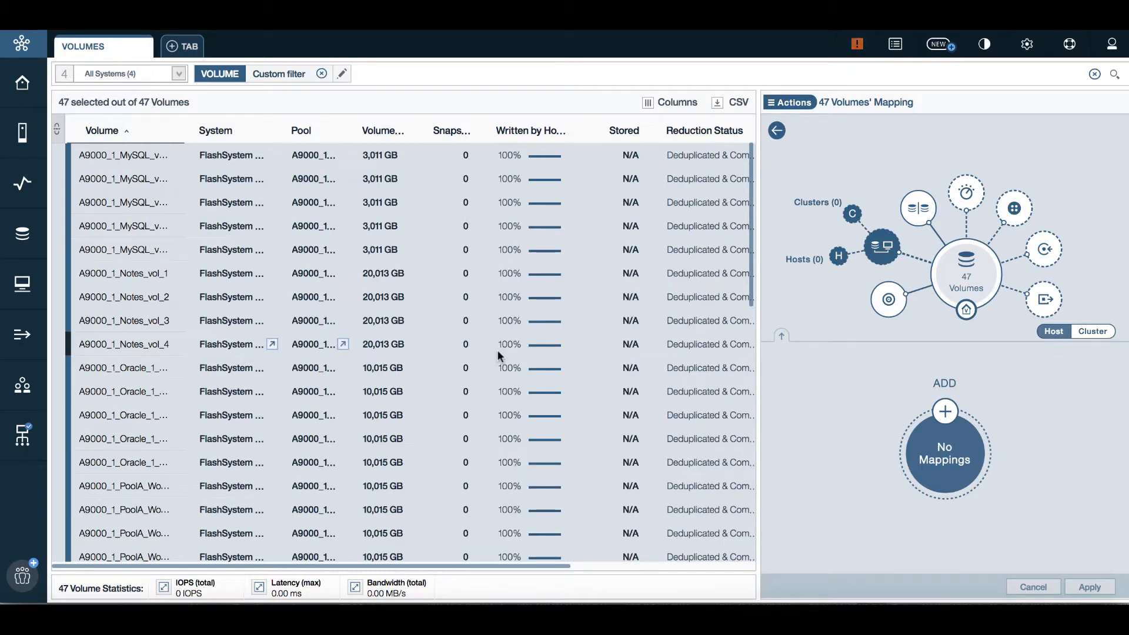
left_click(776, 130)
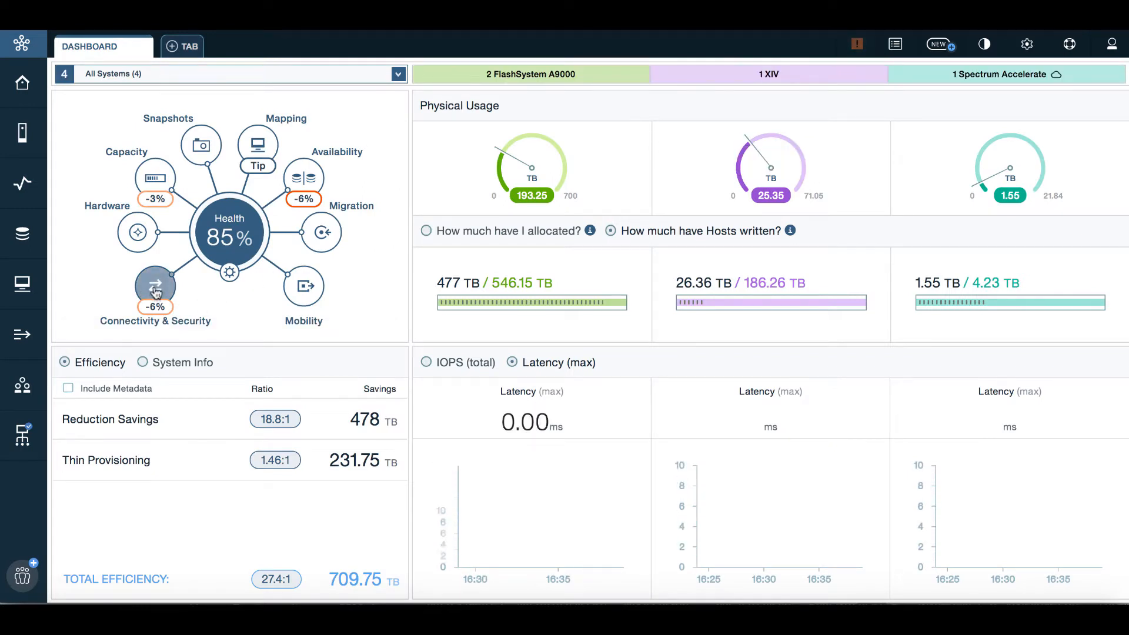
Read through the Connectivity & Security health tips and close that panel
left_click(156, 286)
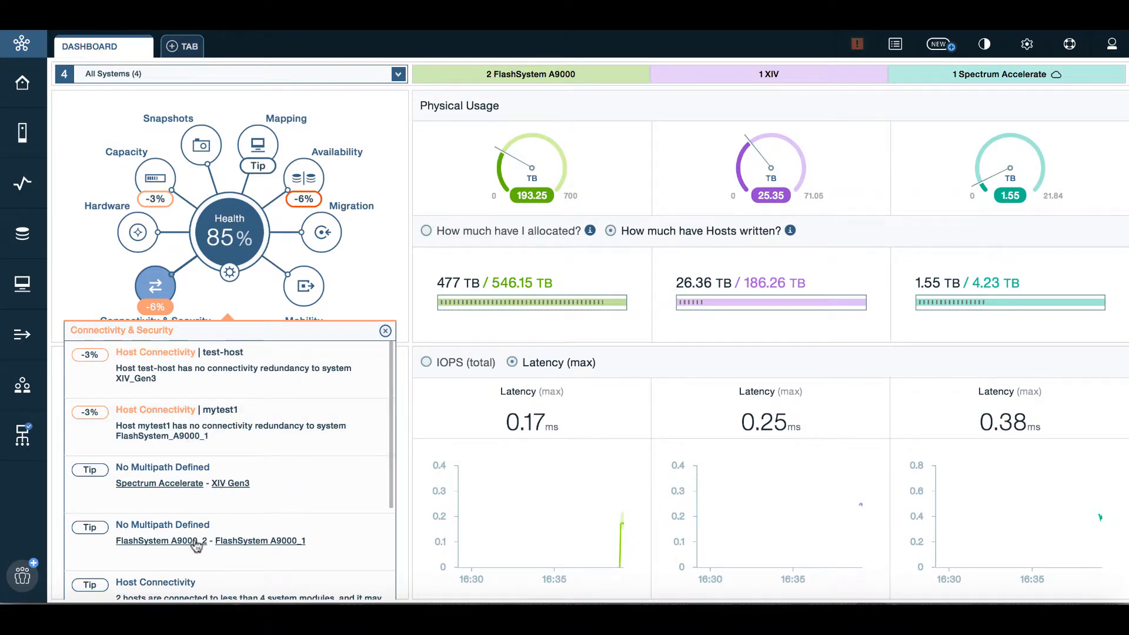
scroll(183, 465, "down", 3)
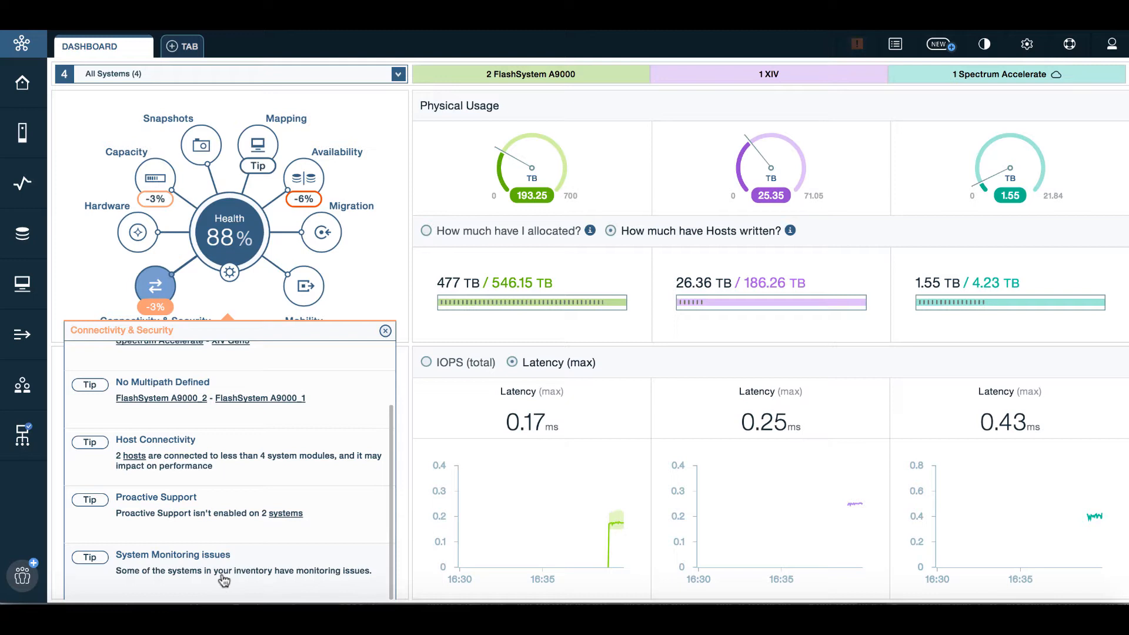
left_click(385, 331)
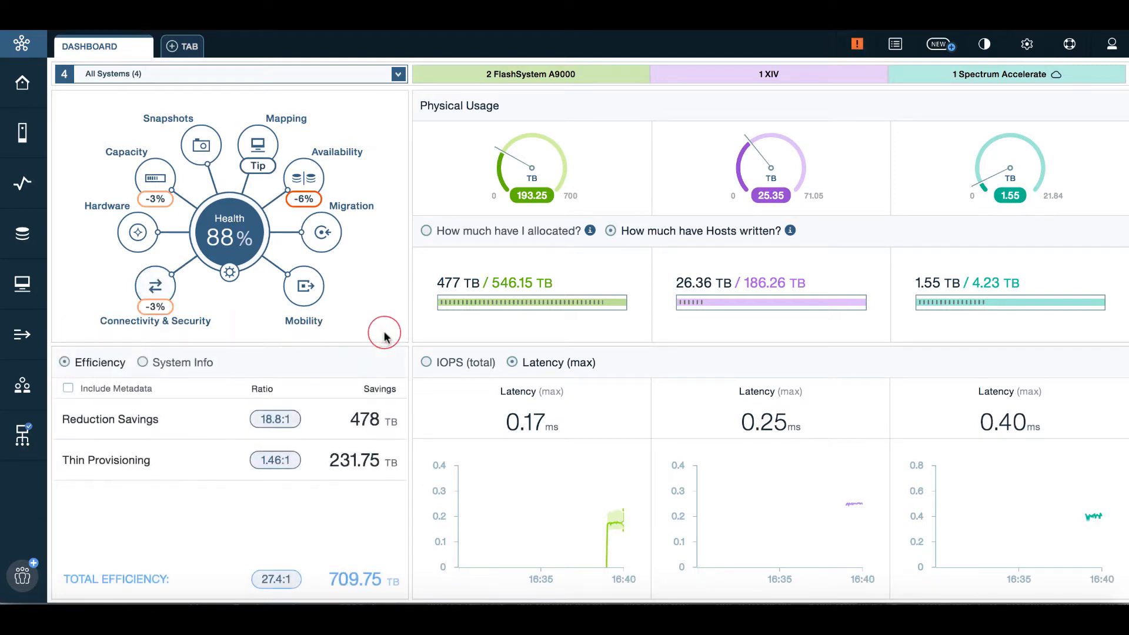
Open Change my Health configuration from the centre gear and expand the inspector panel
left_click(231, 275)
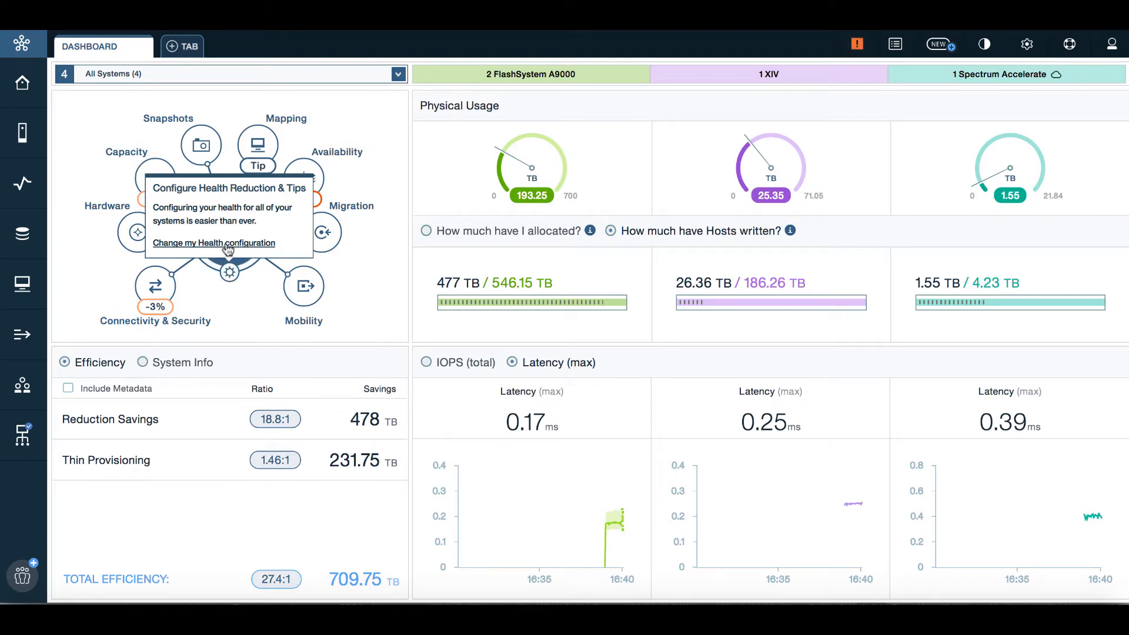
left_click(227, 246)
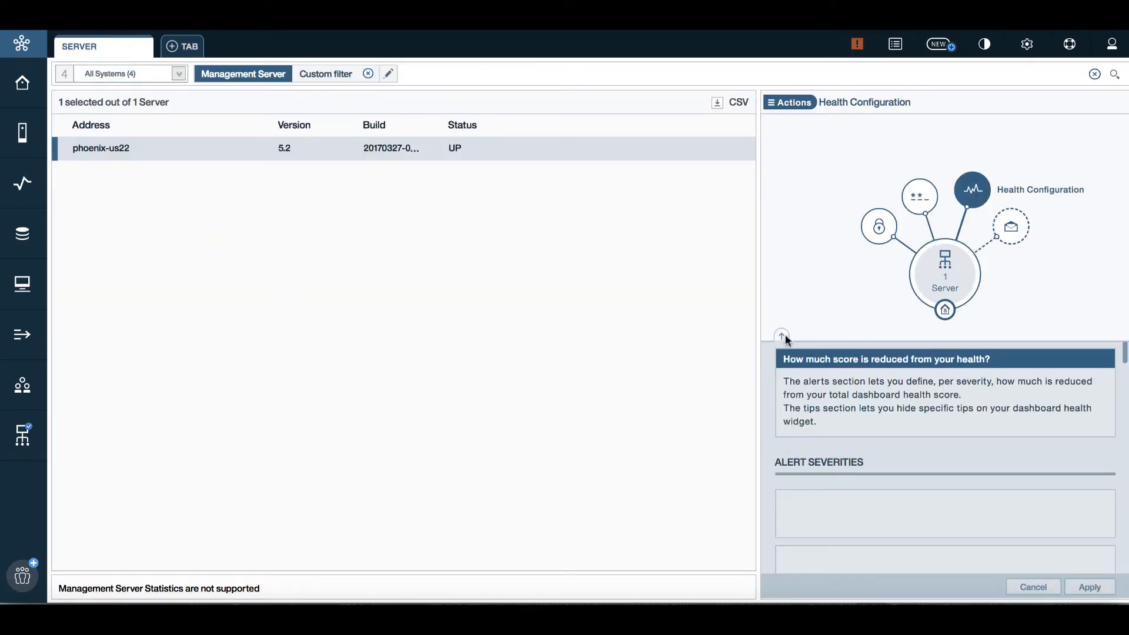
left_click(783, 335)
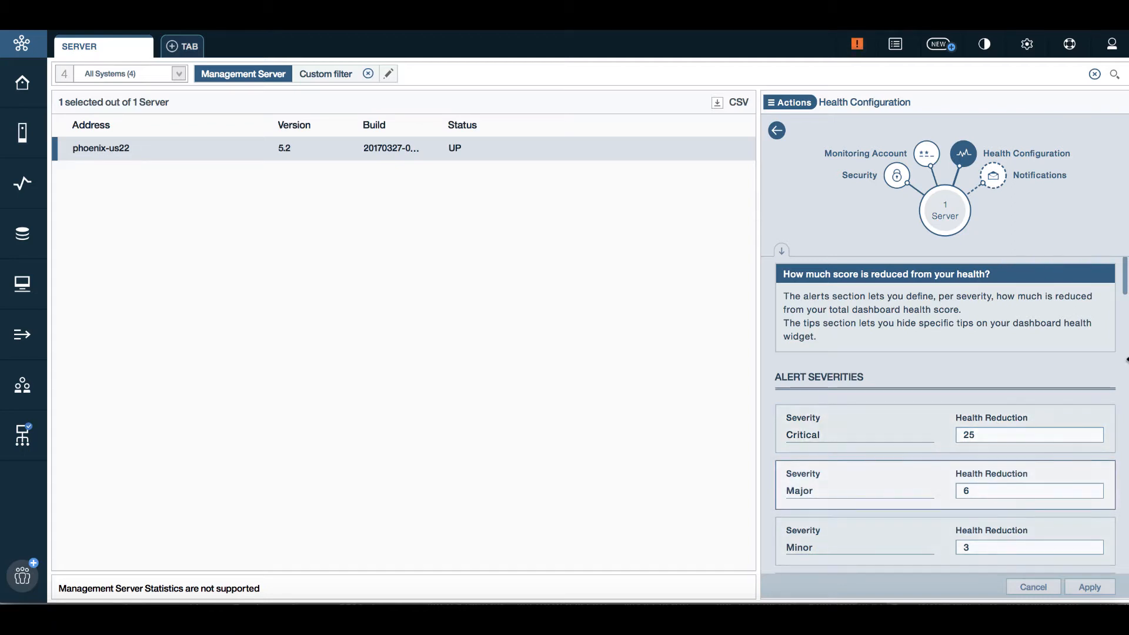
scroll(1121, 299, "down", 3)
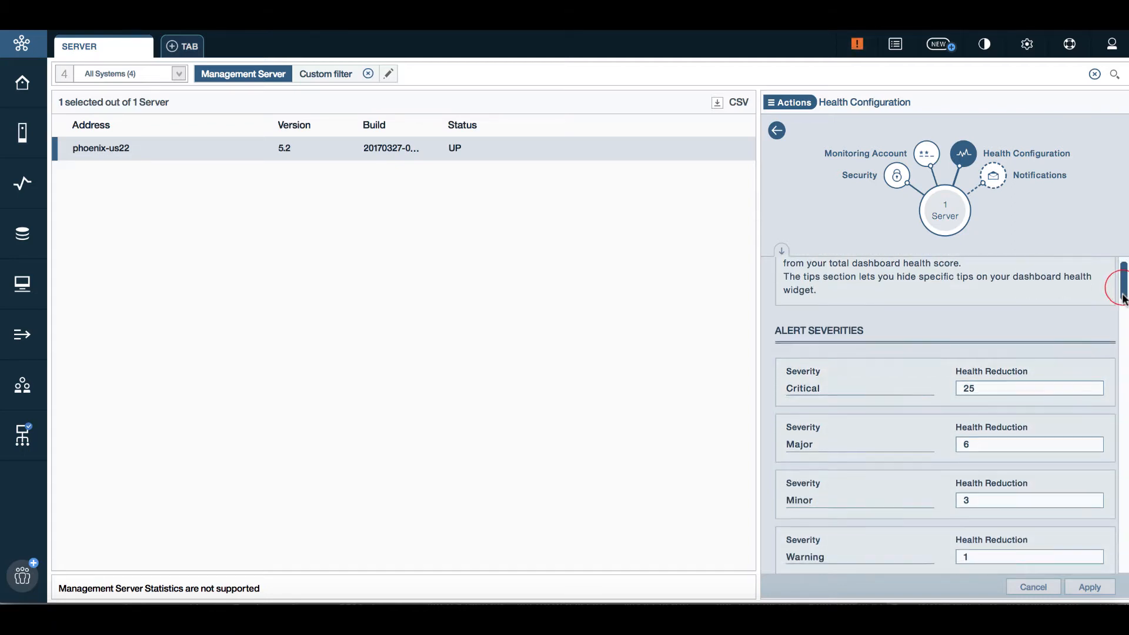
left_click_drag(1123, 302, 1124, 341)
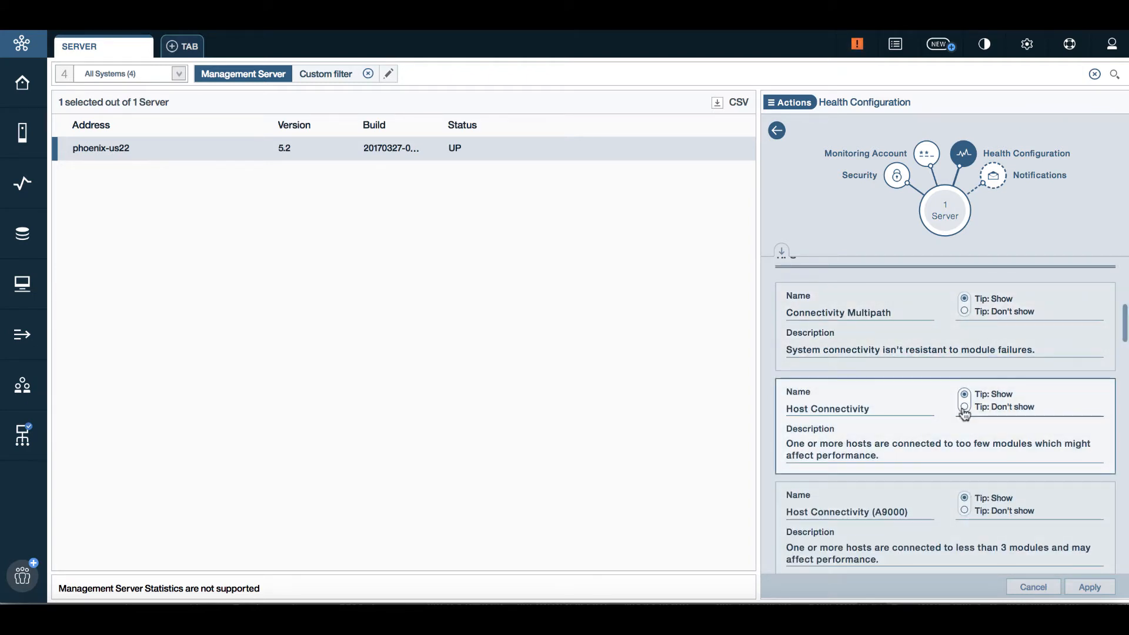
Toggle the Host Connectivity tip to hide and back to show, then cancel without saving
left_click(964, 409)
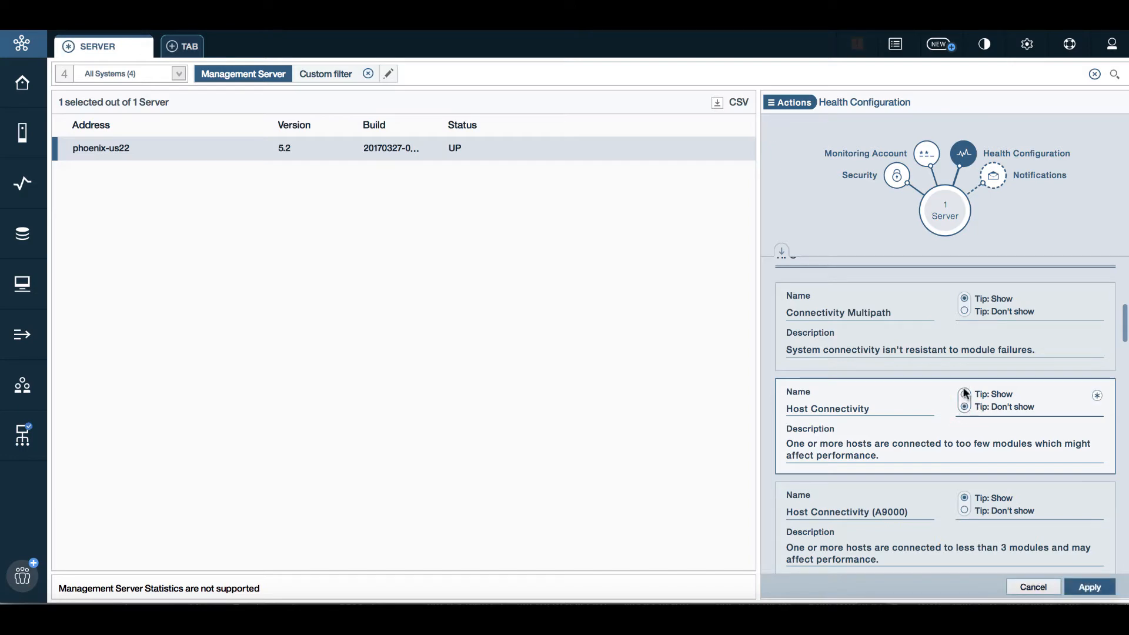
left_click(964, 394)
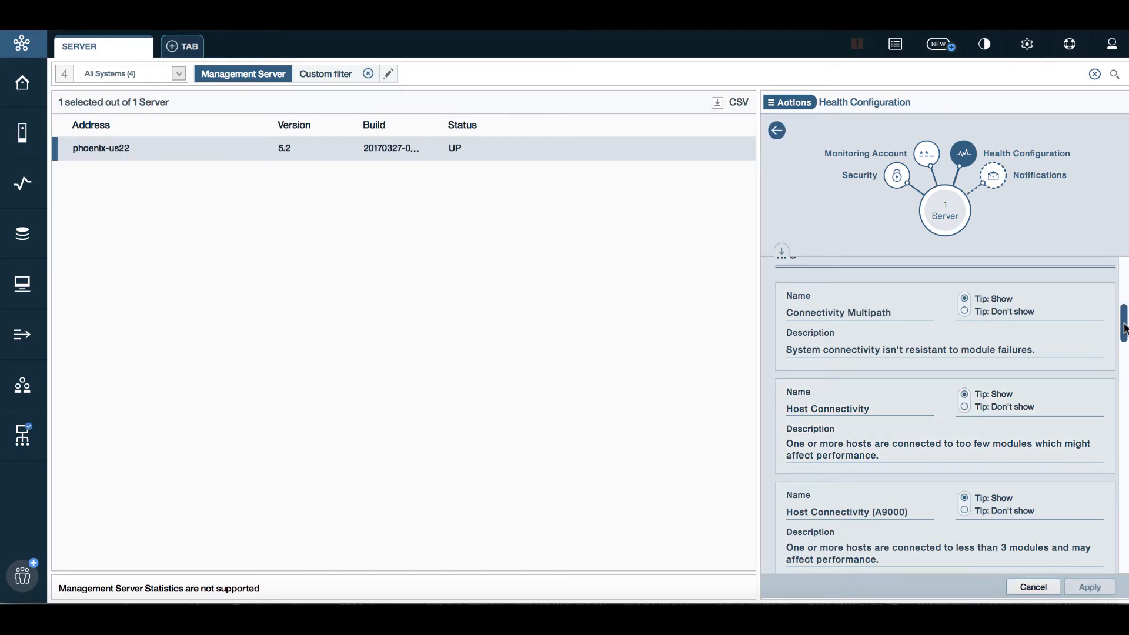
left_click_drag(1121, 327, 1125, 414)
left_click(864, 505)
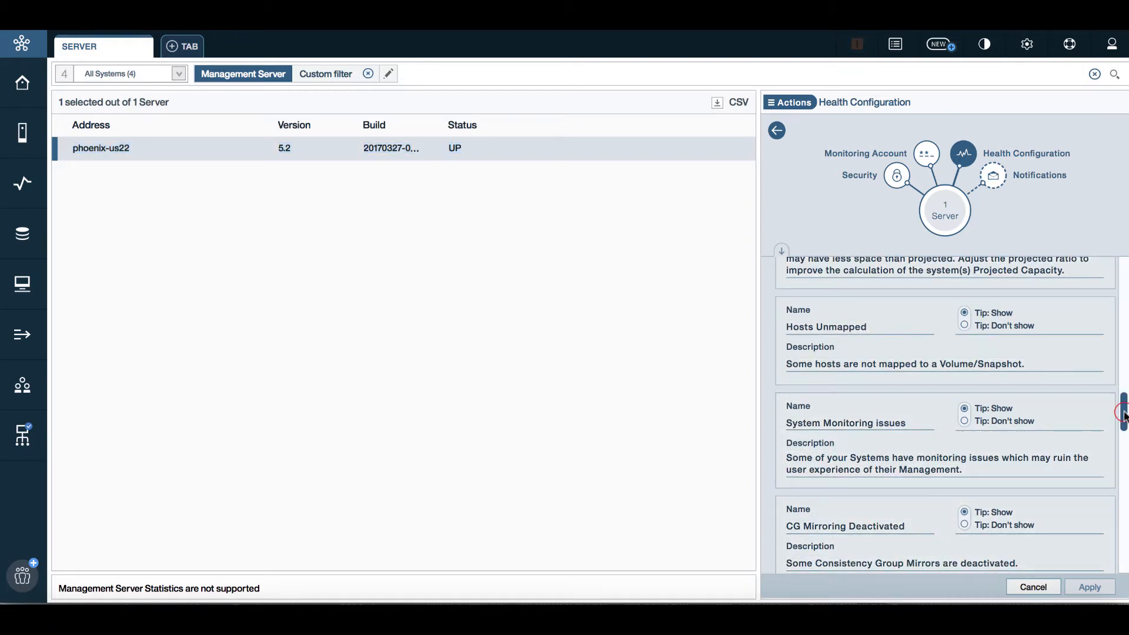
scroll(1123, 413, "down", 3)
left_click_drag(1125, 444, 1125, 556)
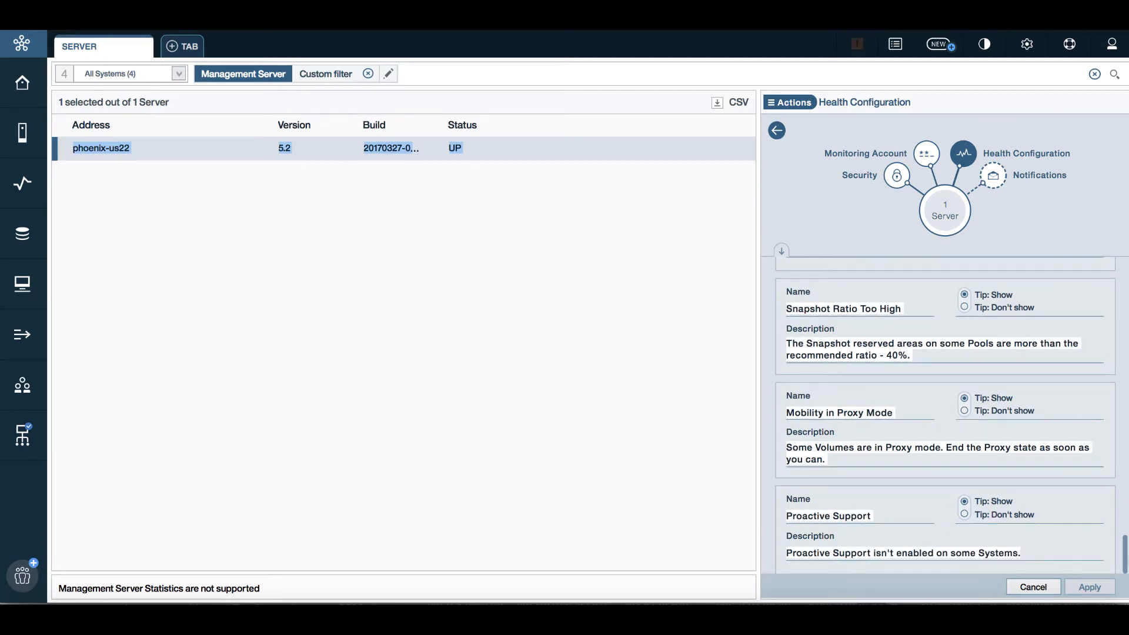
left_click(1023, 588)
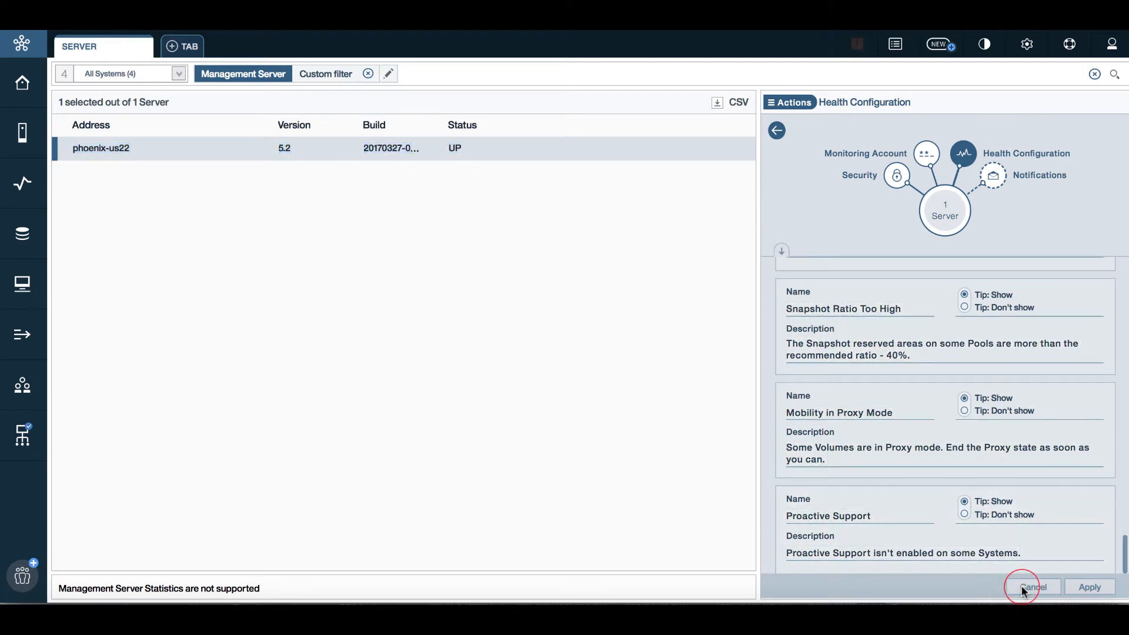
left_click(20, 130)
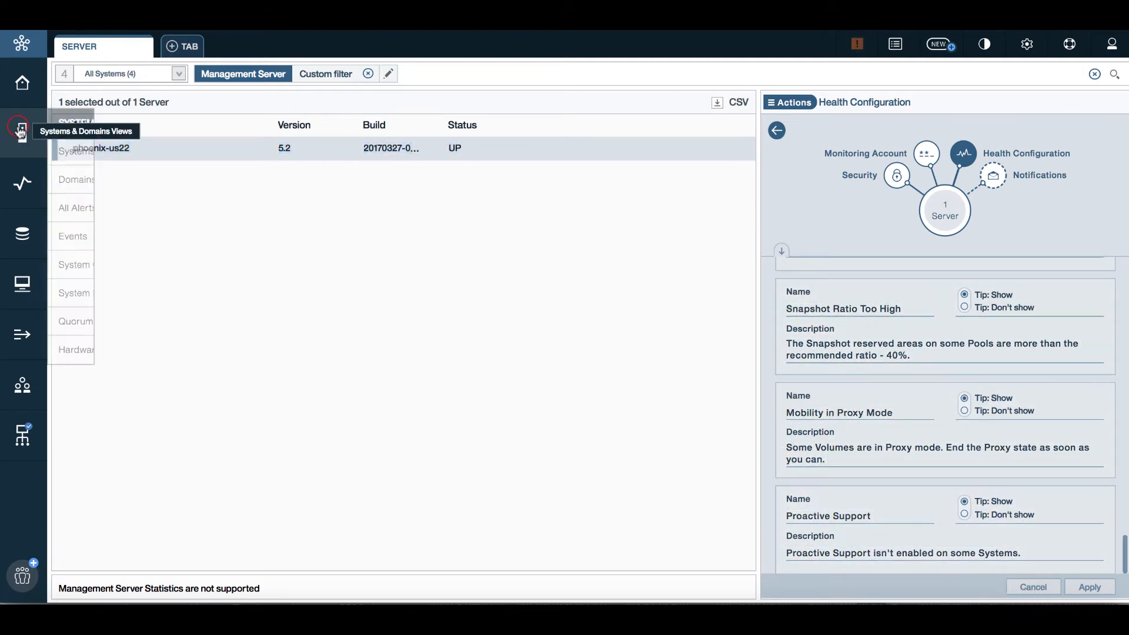
Show the Events list, widen its Severity column and check the available column options
left_click(89, 241)
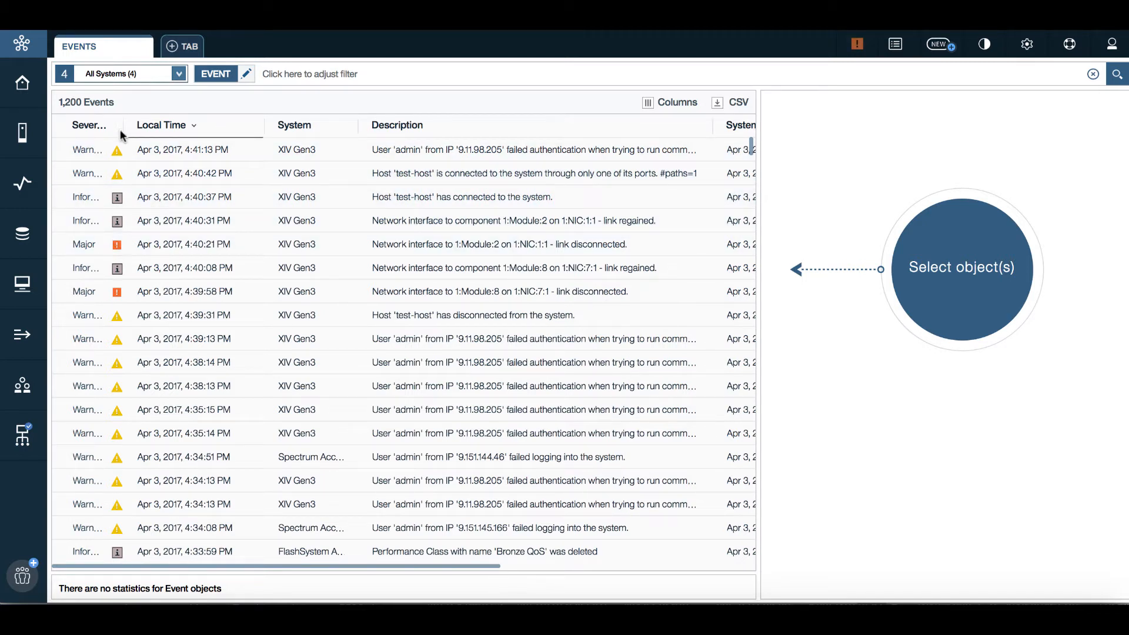
left_click_drag(122, 122, 151, 122)
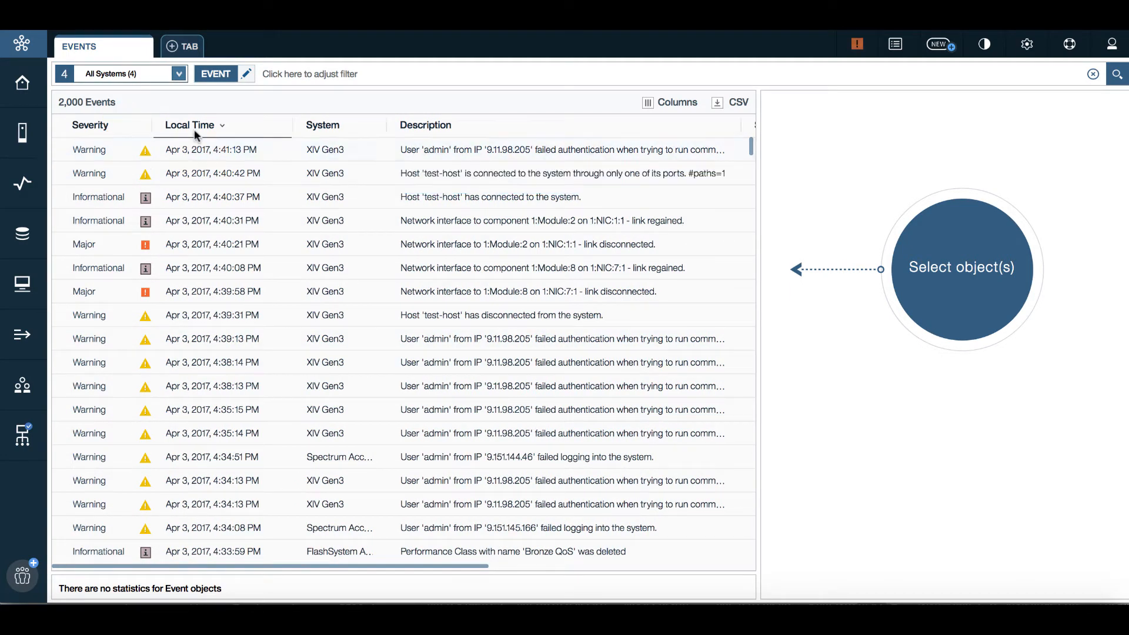
right_click(471, 123)
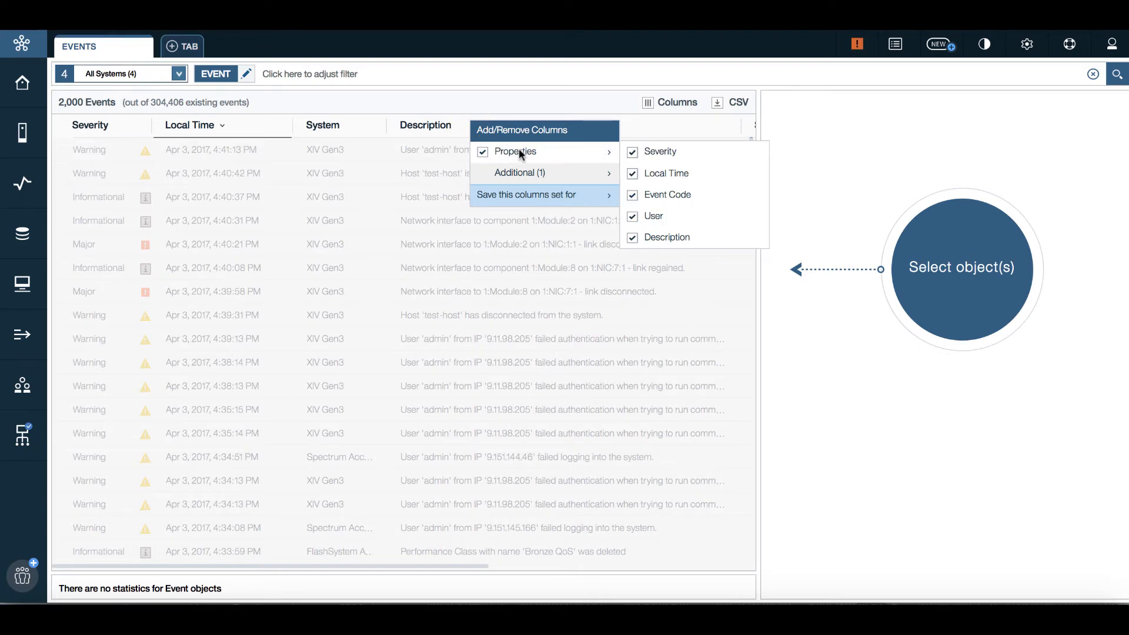
mouse_move(531, 173)
left_click(787, 179)
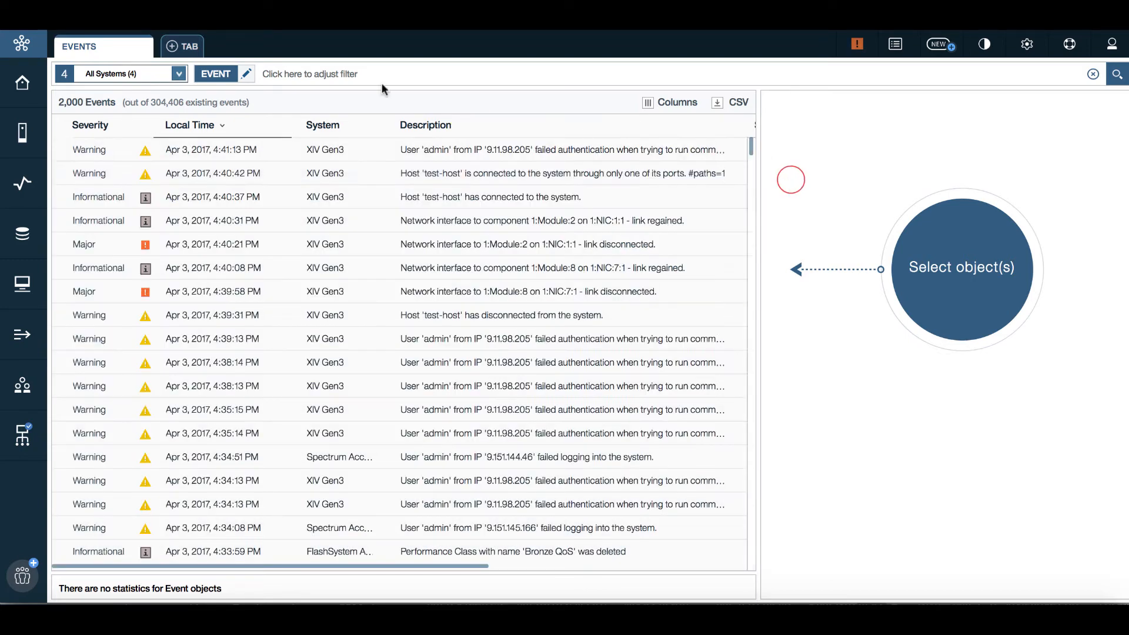
left_click(283, 69)
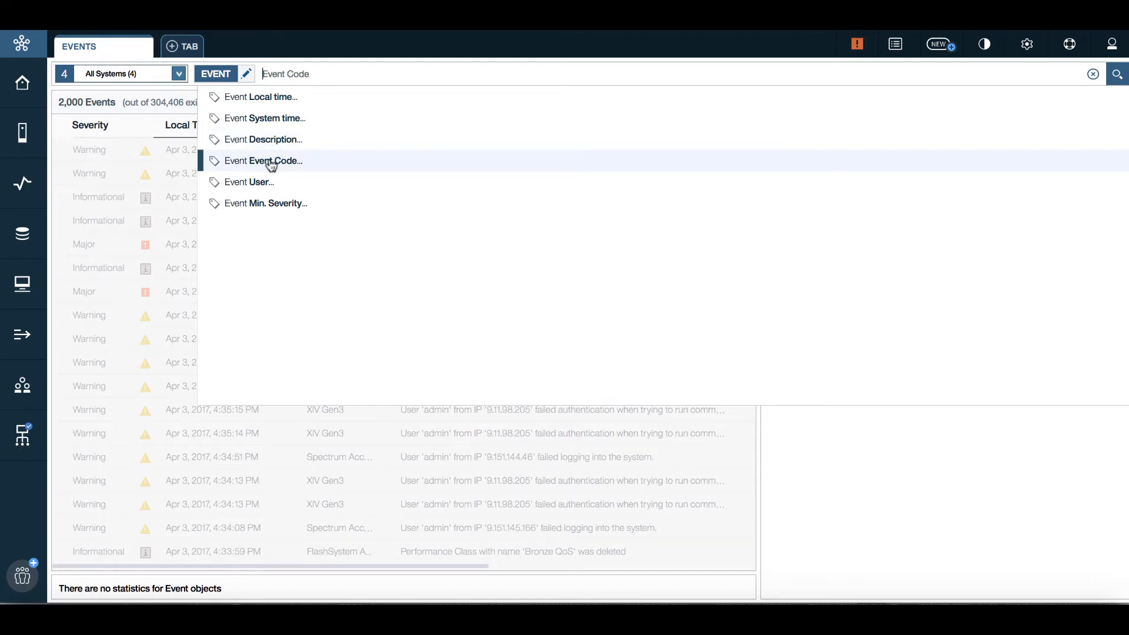
Filter events to minimum severity Major, keeping all systems included
left_click(288, 203)
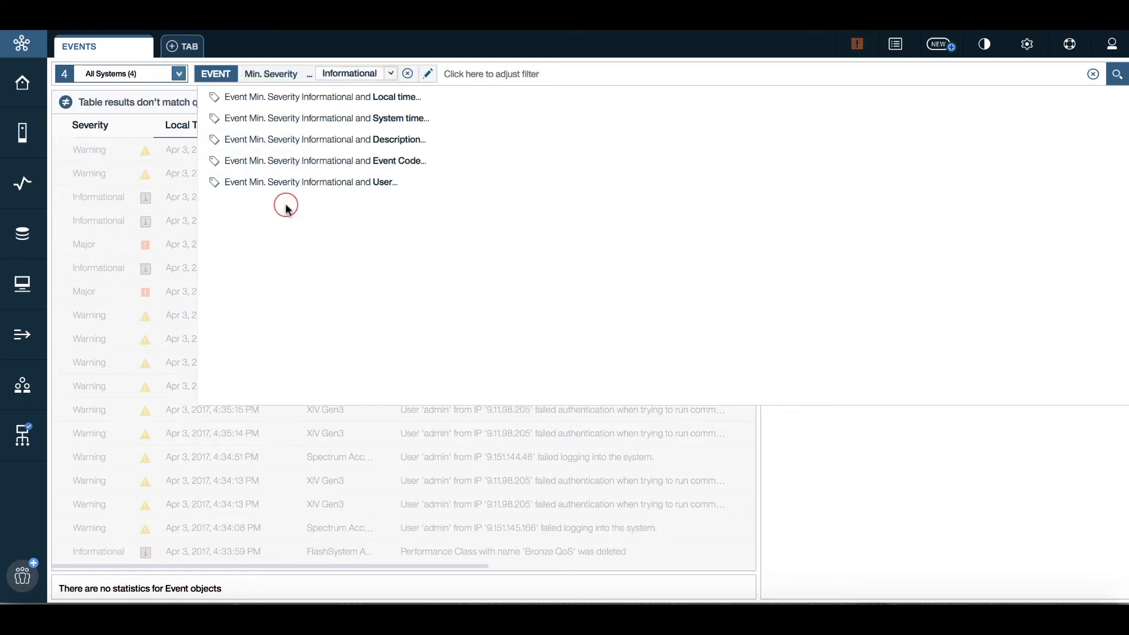
left_click(336, 134)
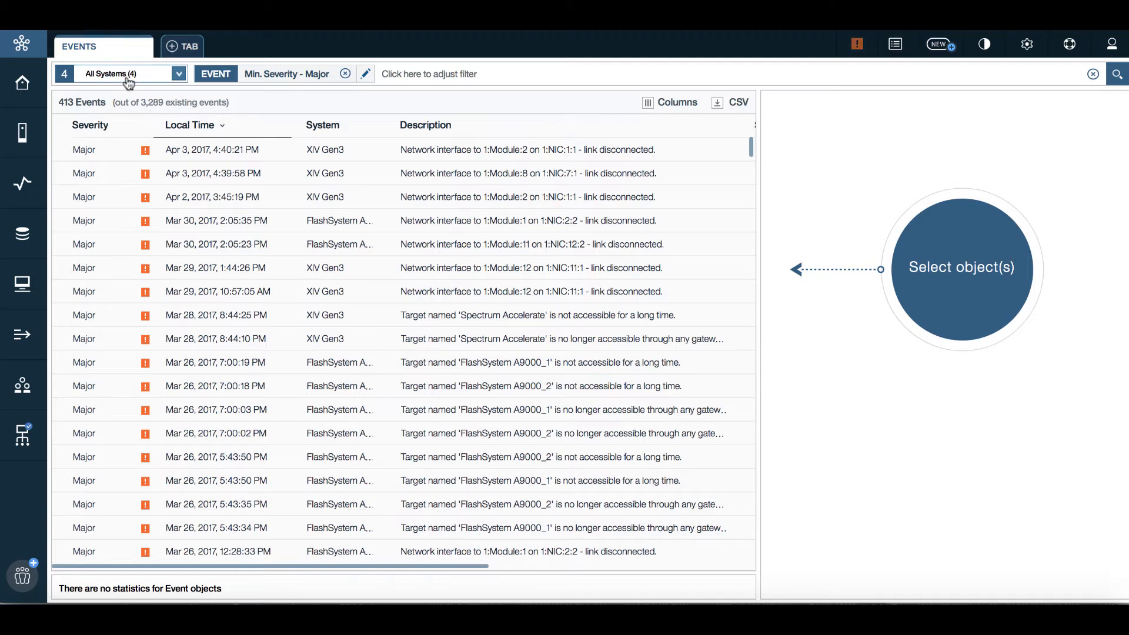
left_click(178, 74)
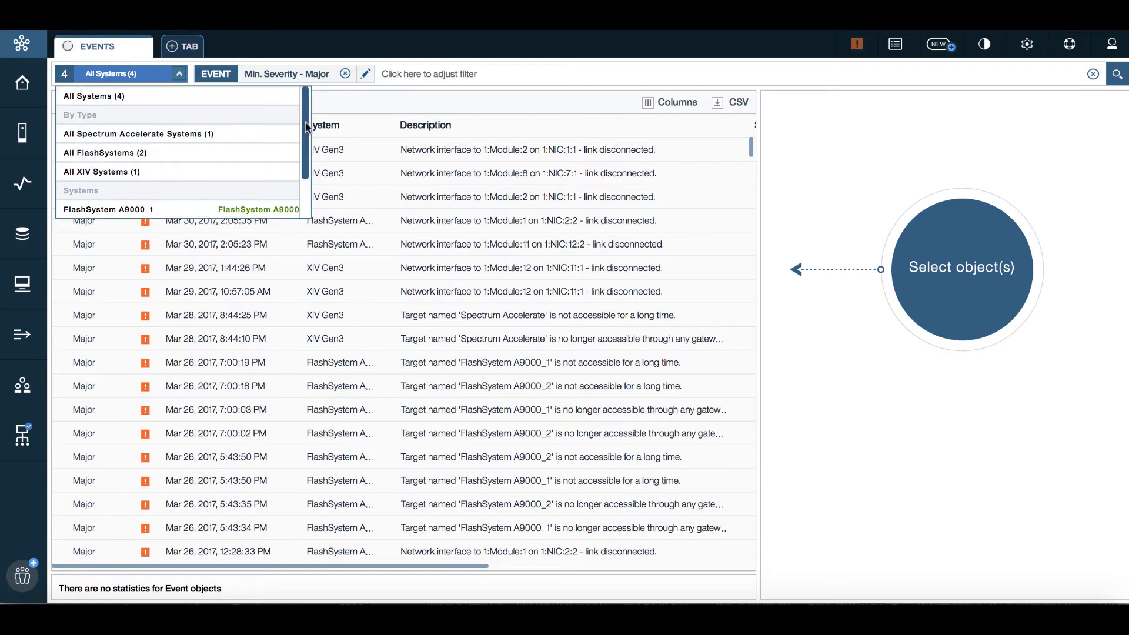
scroll(305, 124, "down", 2)
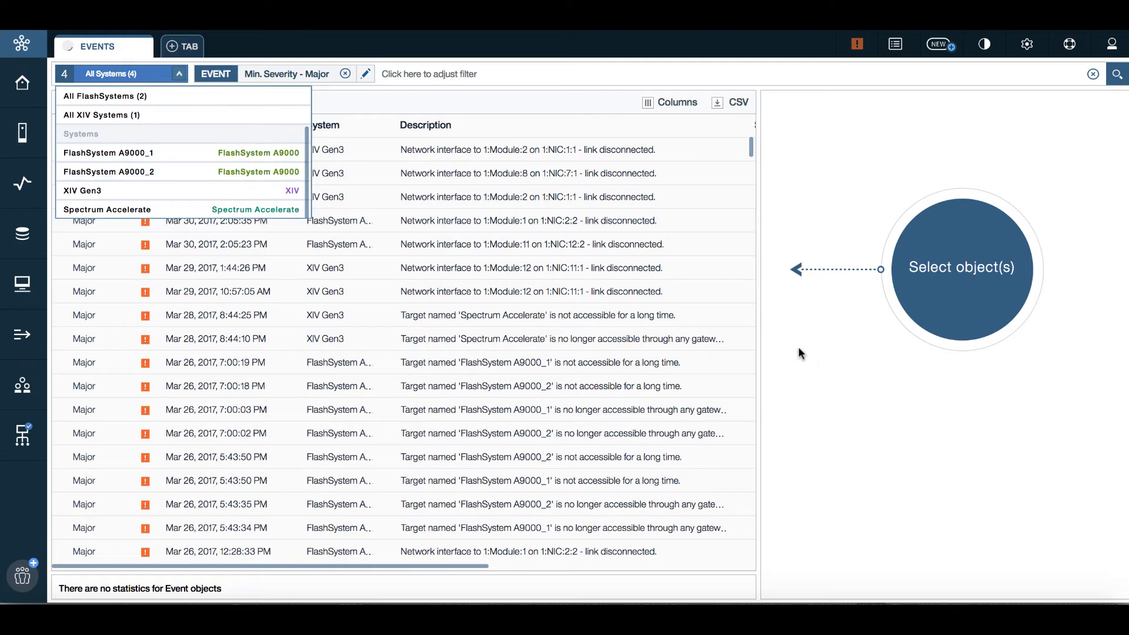
left_click(829, 364)
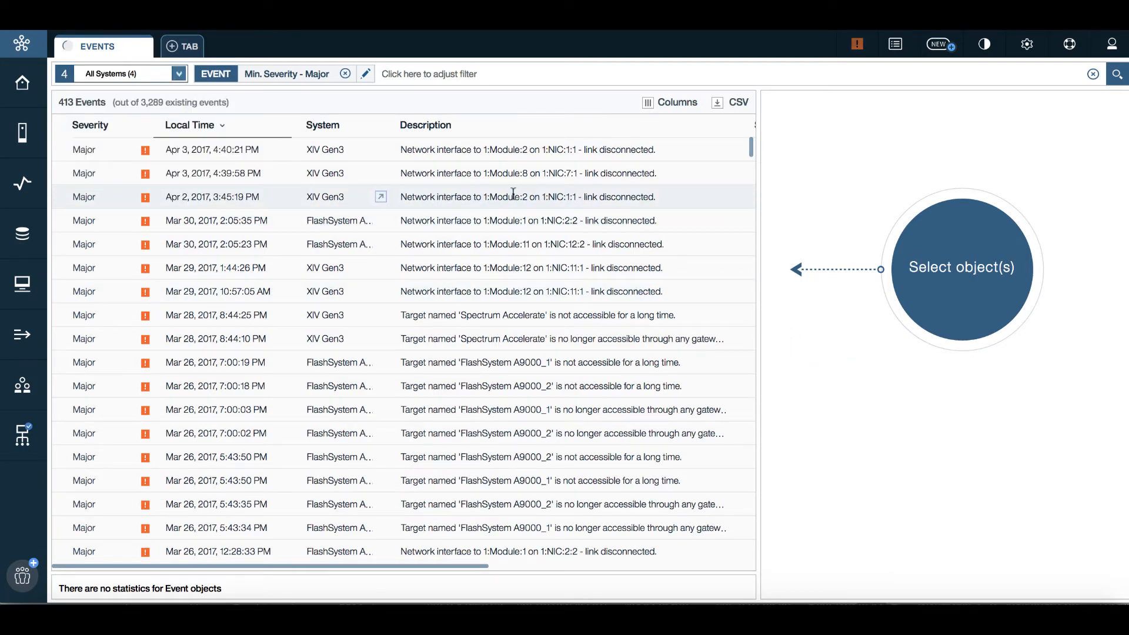
Inspect the Apr 2, 3:45:19 PM event's relationship graph, check current alerts, then show the Pools list
left_click(513, 195)
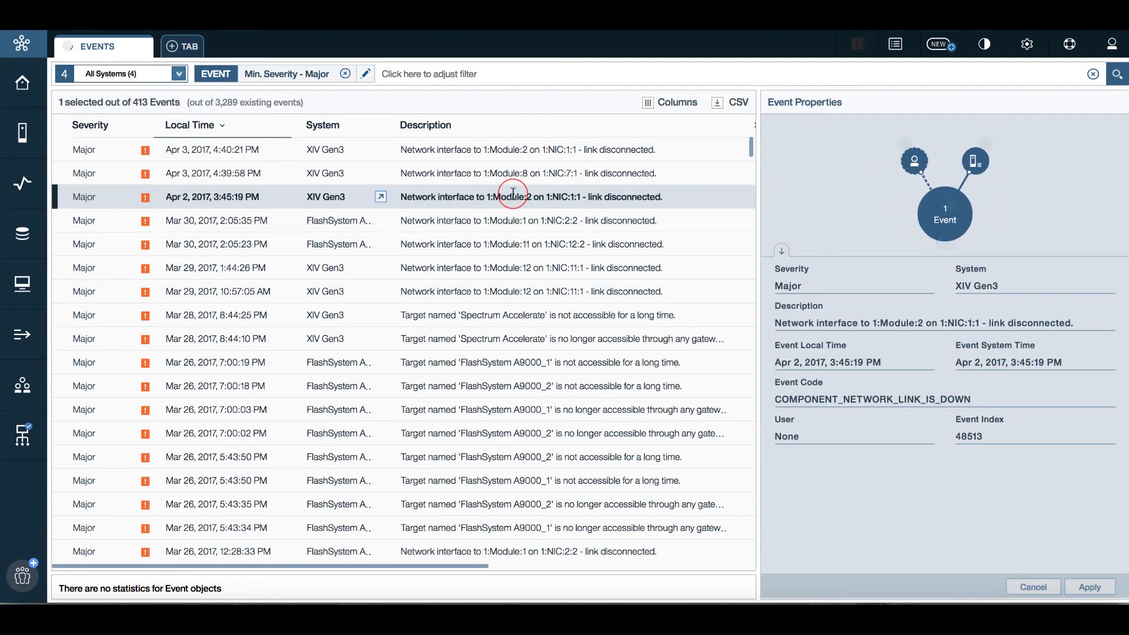
left_click(782, 253)
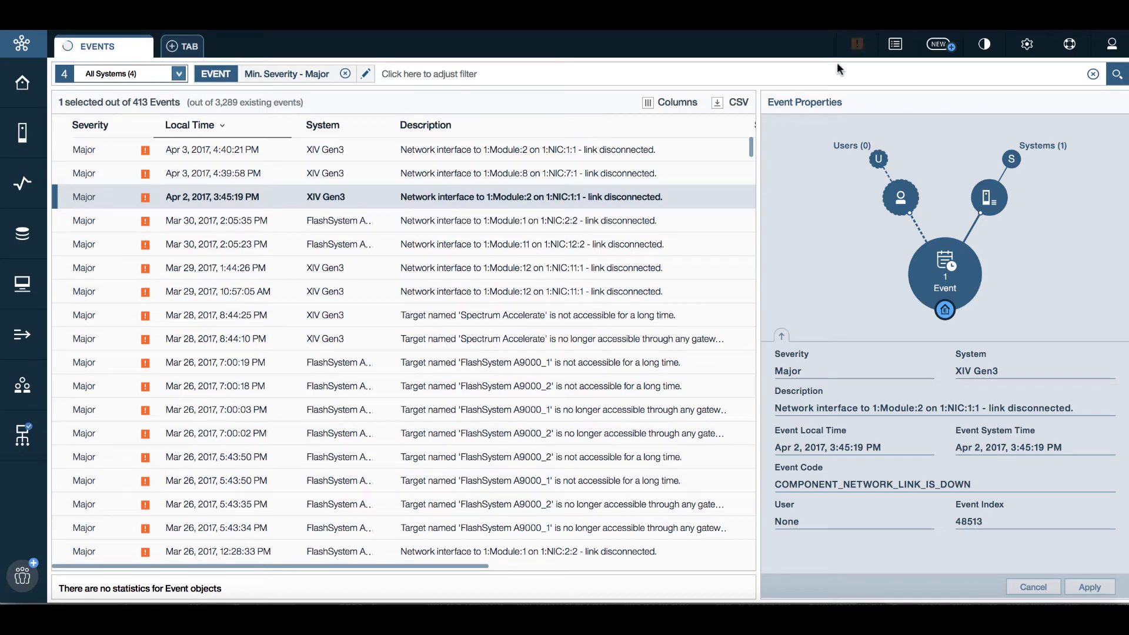
left_click(858, 45)
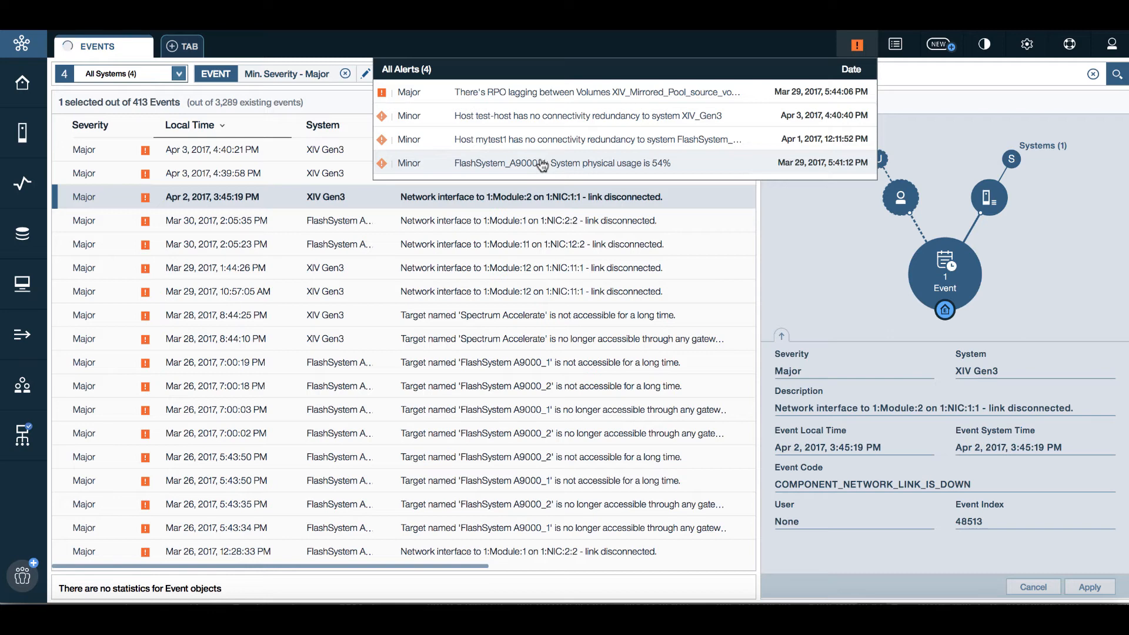
left_click(23, 234)
left_click(78, 245)
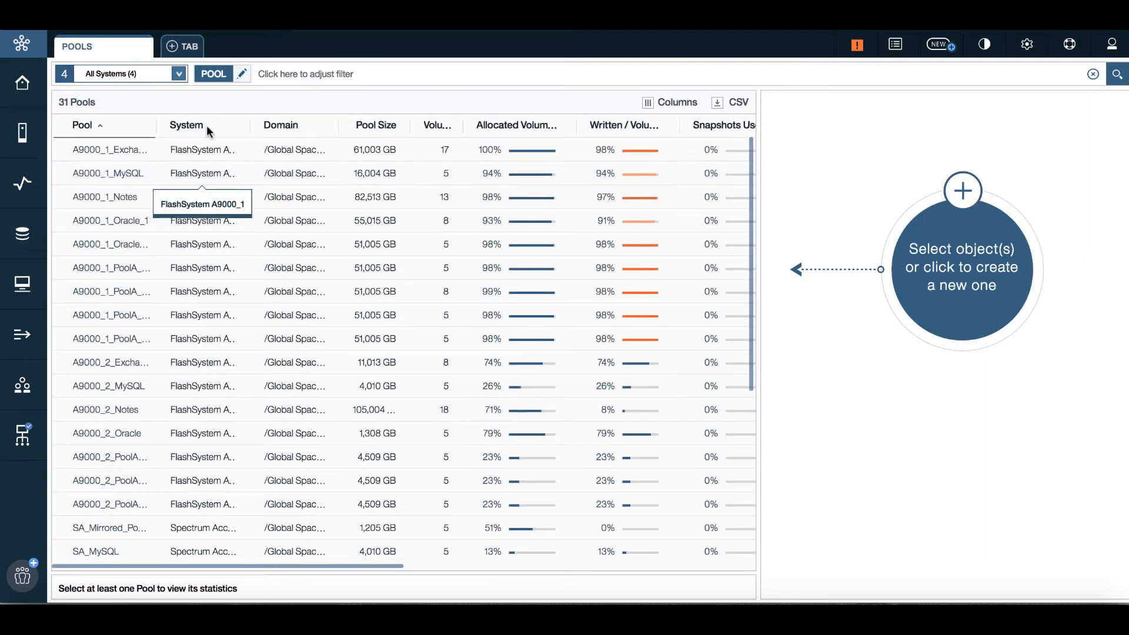
Open View/modify Pool thresholds for pool XIV_MyApp via Actions > Policy Controls
left_click(206, 149)
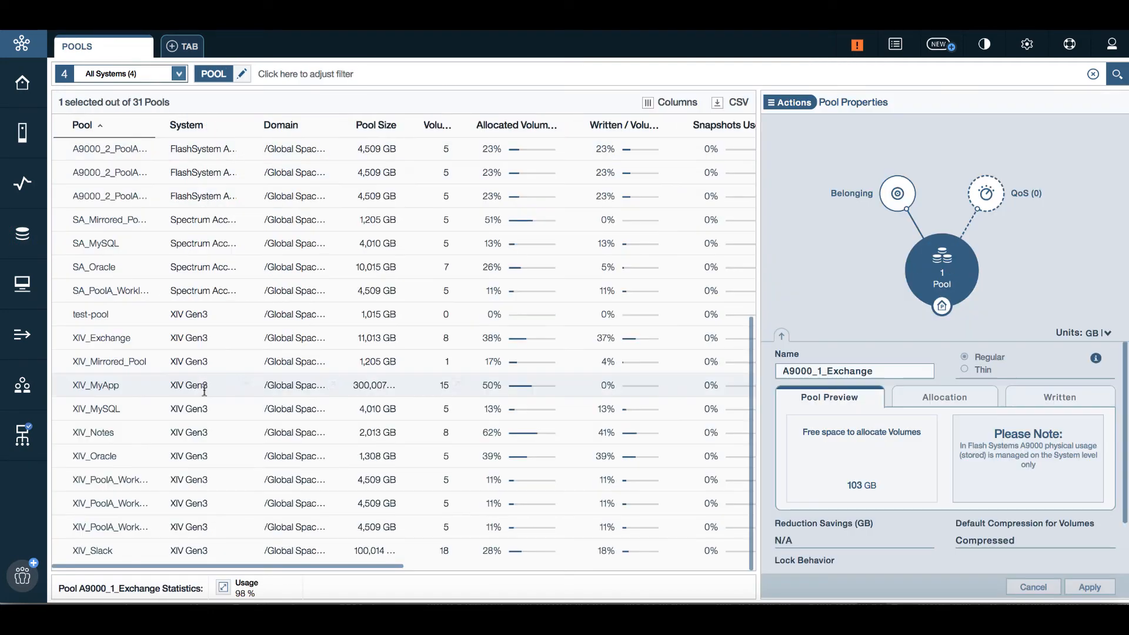
left_click(204, 386)
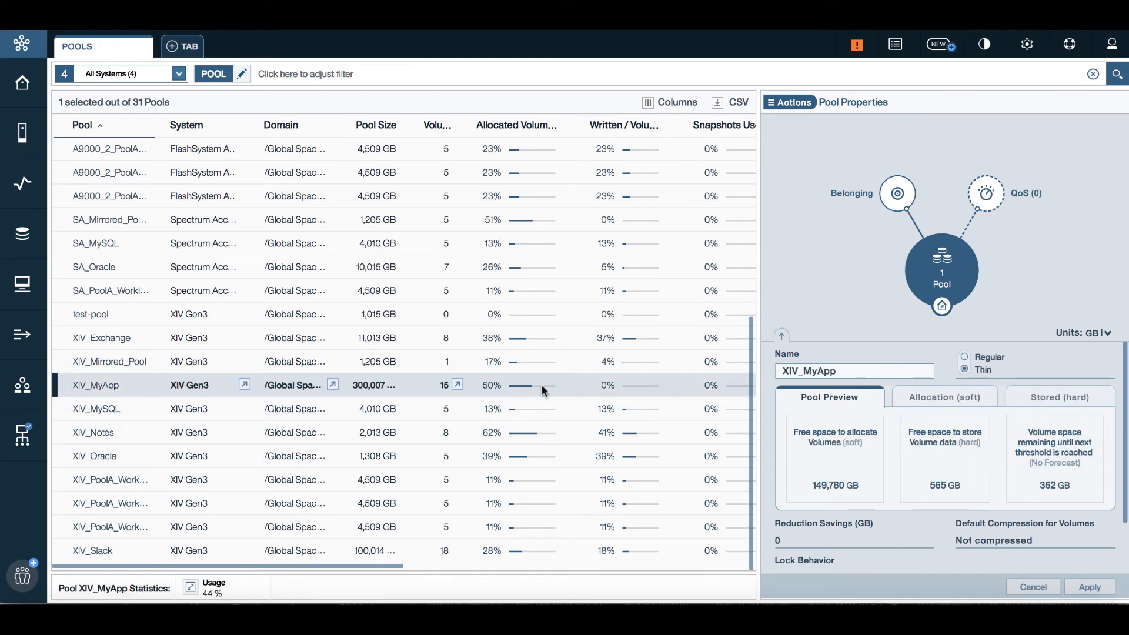
left_click_drag(374, 565, 481, 561)
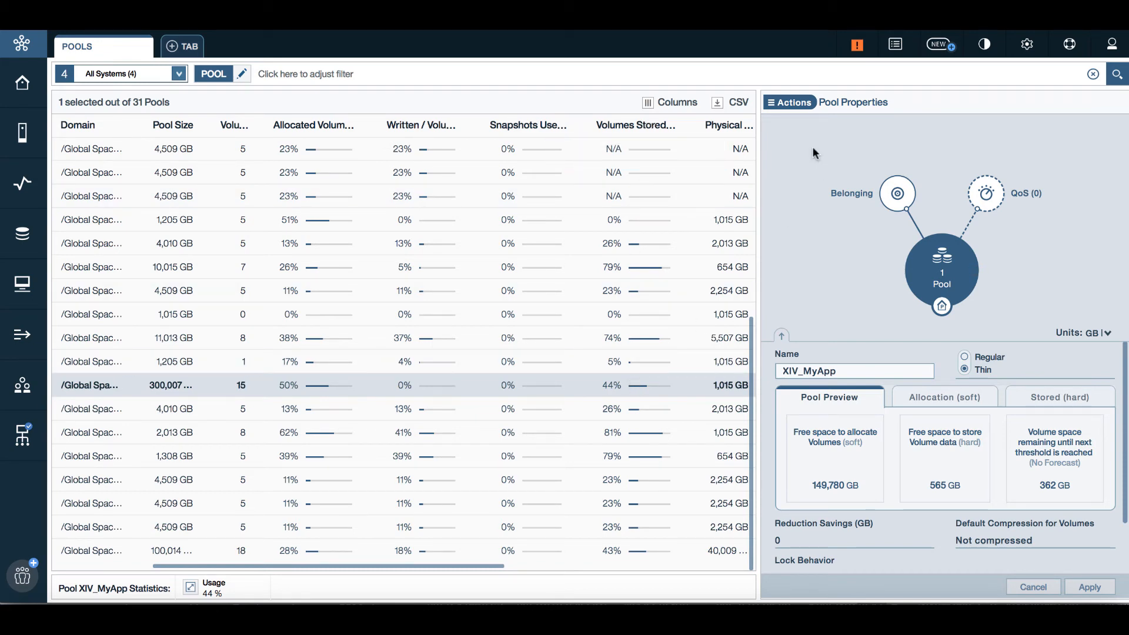
left_click(795, 104)
mouse_move(809, 240)
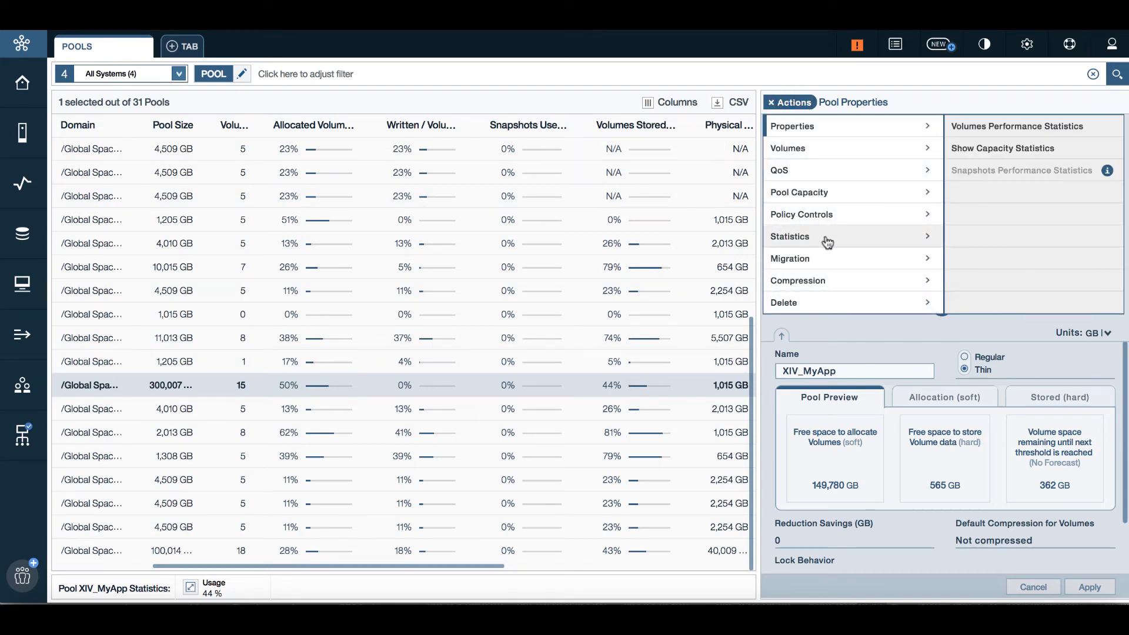
mouse_move(882, 214)
left_click(989, 127)
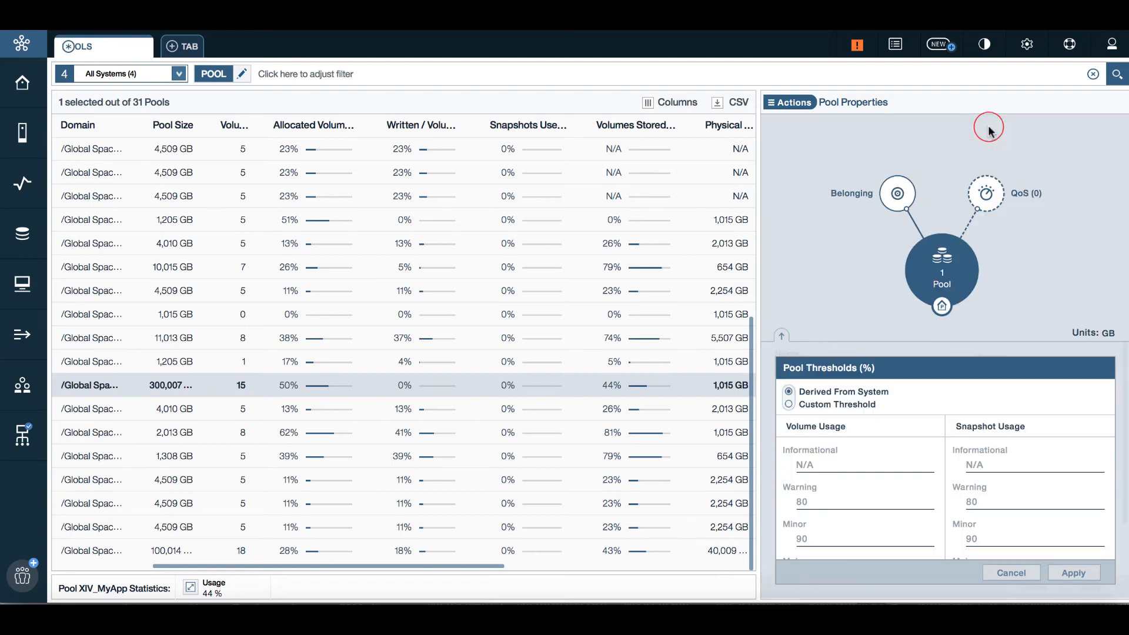
Switch XIV_MyApp to Custom Threshold with a Volume Usage Warning of 43% and apply it
left_click(789, 404)
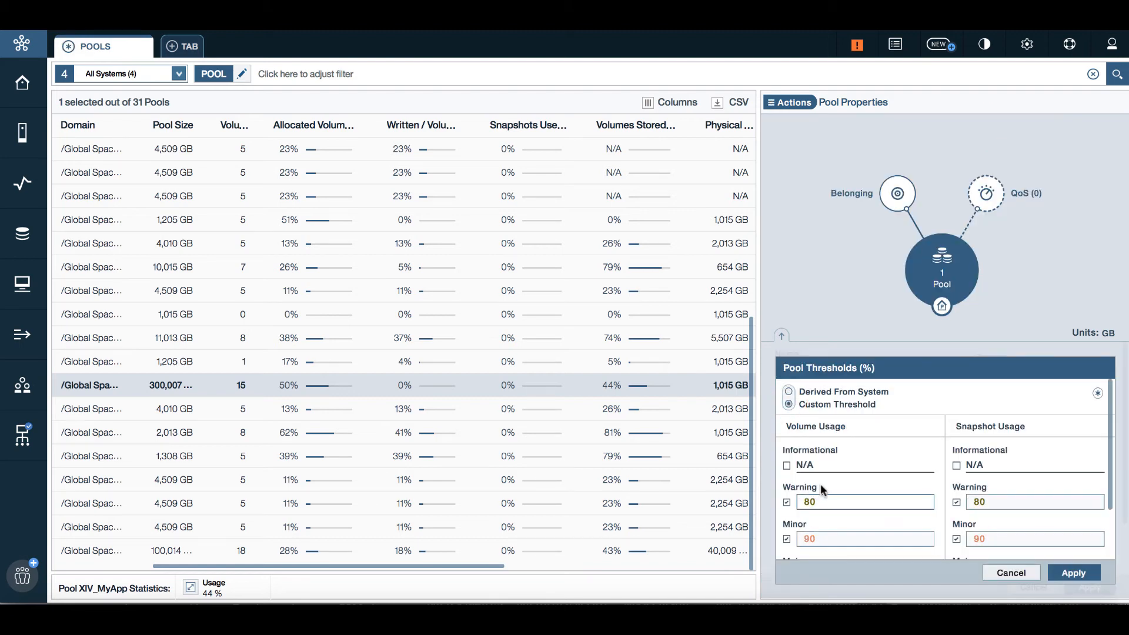
mouse_move(818, 497)
left_mouse_down()
mouse_move(787, 505)
mouse_move(803, 502)
left_mouse_up()
type("40")
left_click(813, 501)
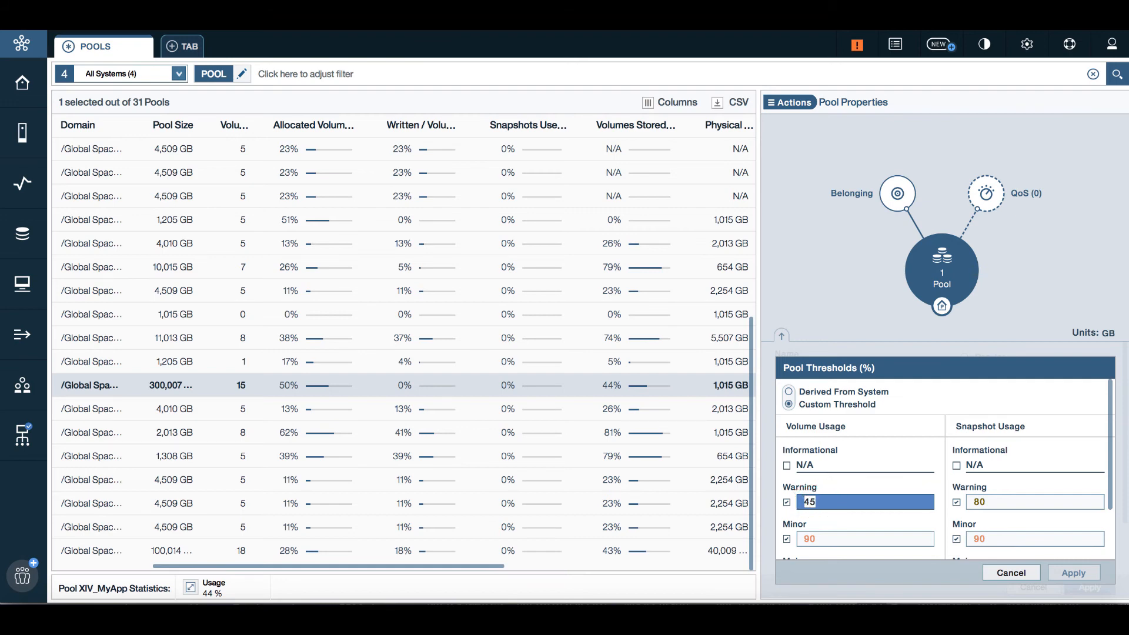
type("43")
left_click(1059, 572)
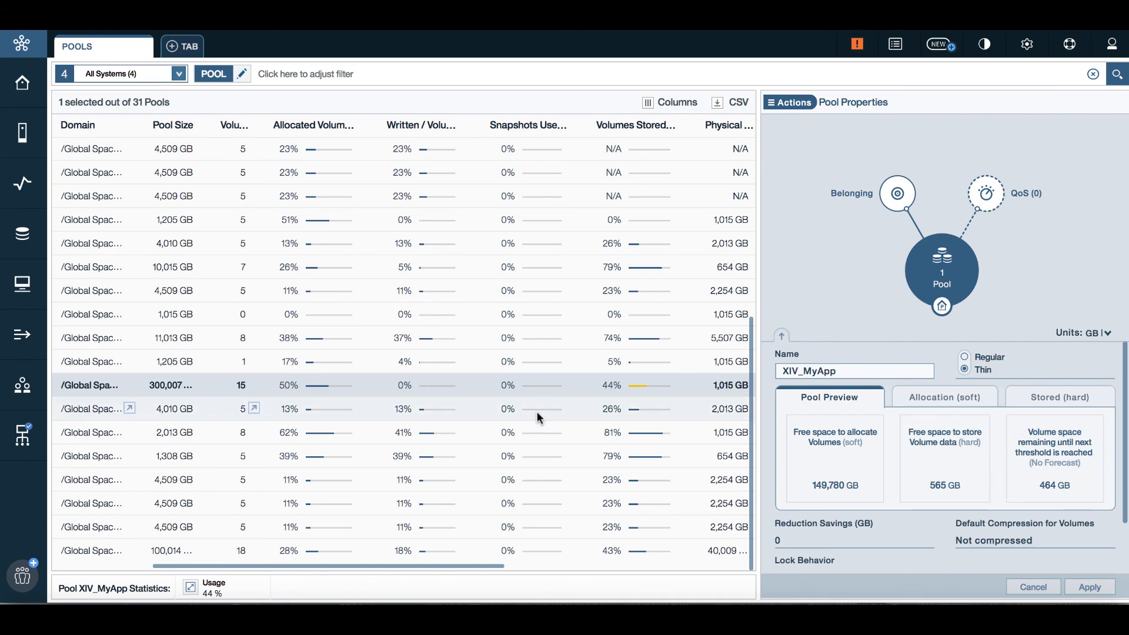
Read the XIV_MyApp 44%-full warning in the Pools table, then view the current alerts list
scroll(536, 412, "left", 3)
scroll(529, 413, "up", 3)
scroll(344, 439, "down", 3)
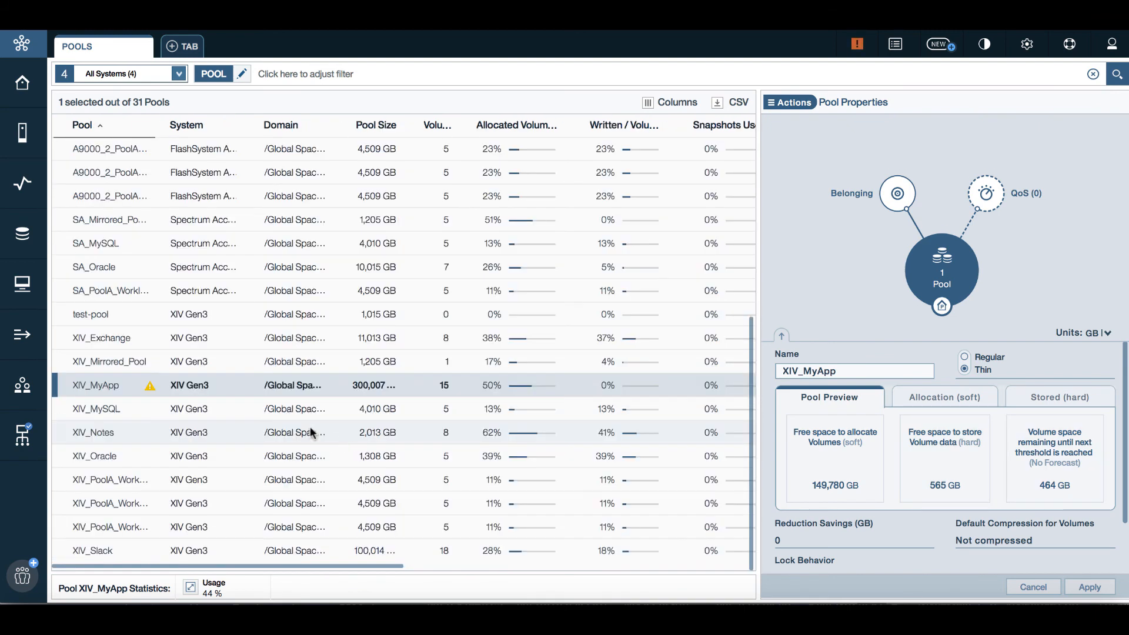
left_click(151, 389)
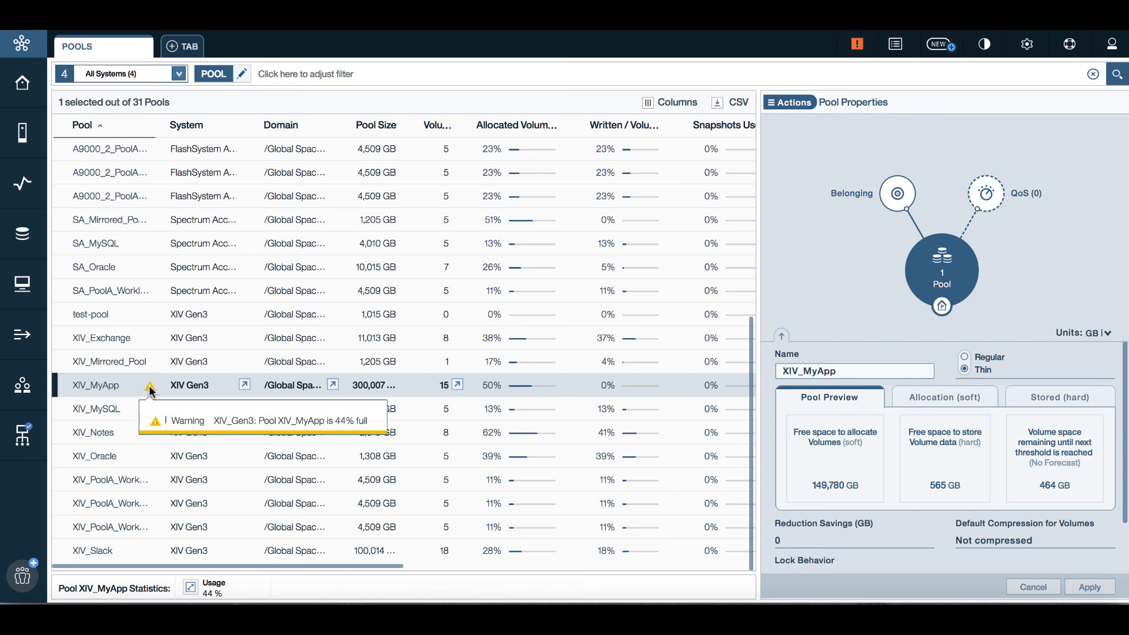
left_click(857, 45)
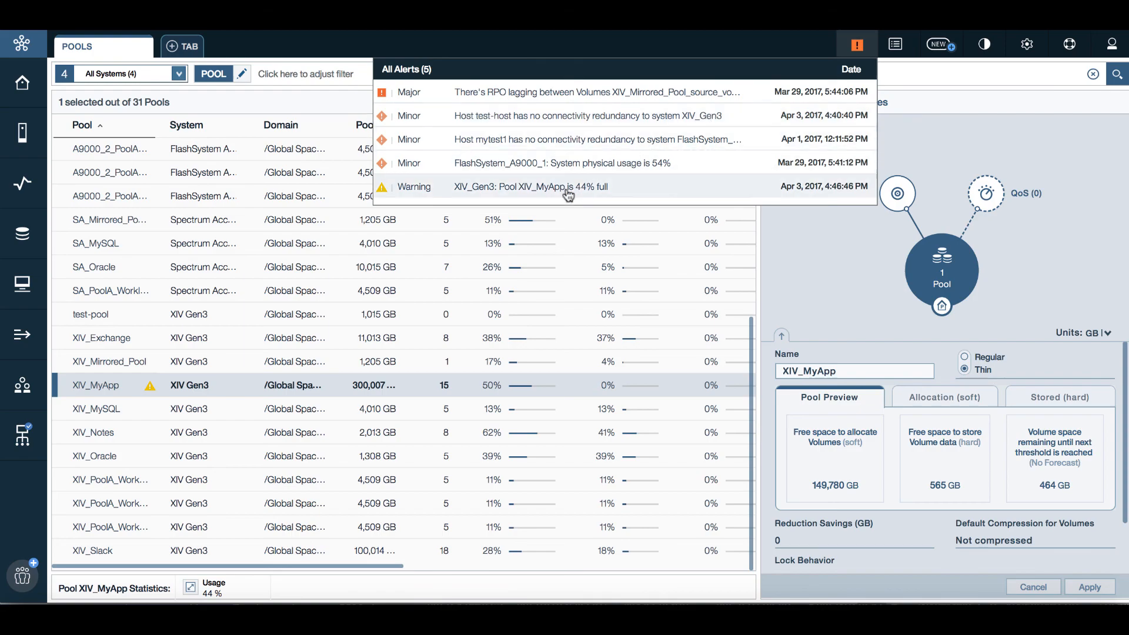